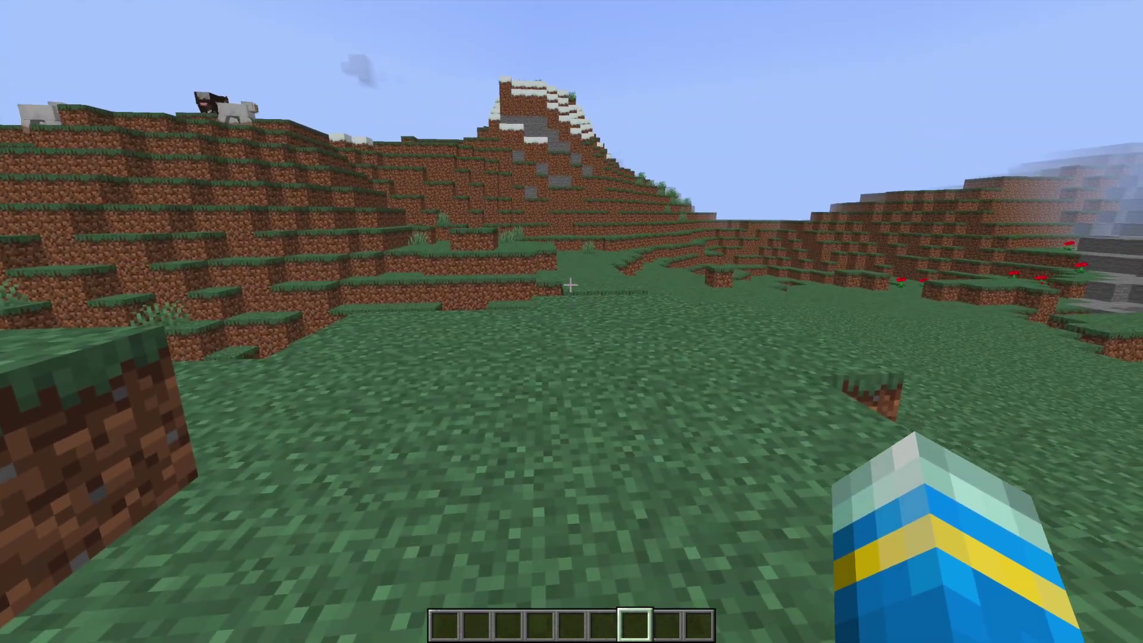
- Run /crates to view its usage, then give yourself 2 common crates with /crates crate common
text(/crates)
key(Return)
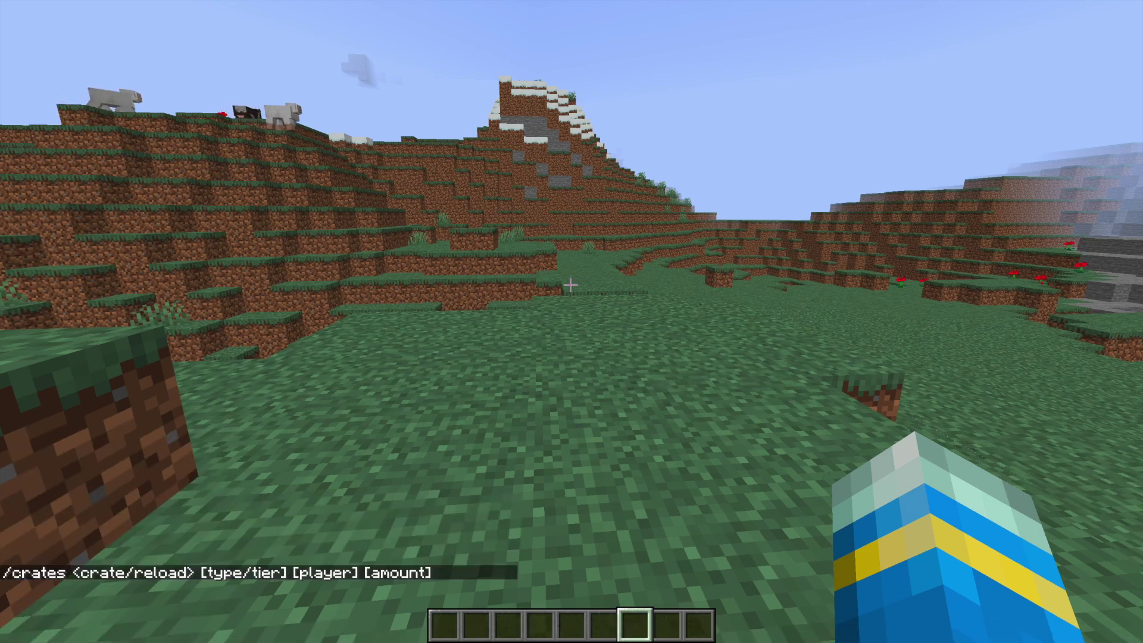
key(t)
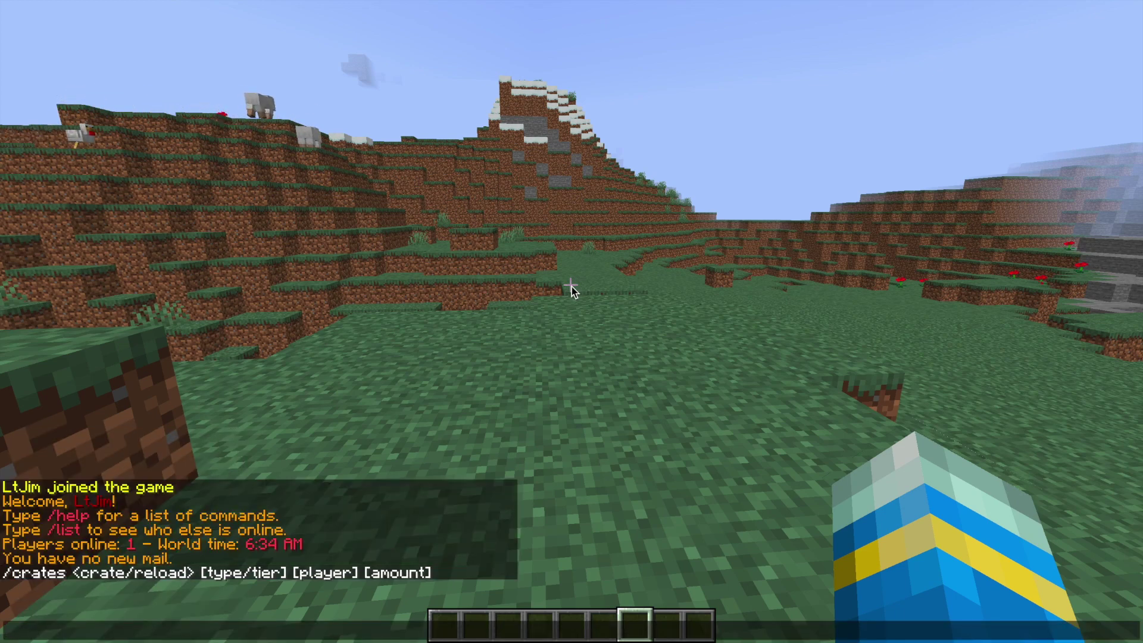
text(/crates )
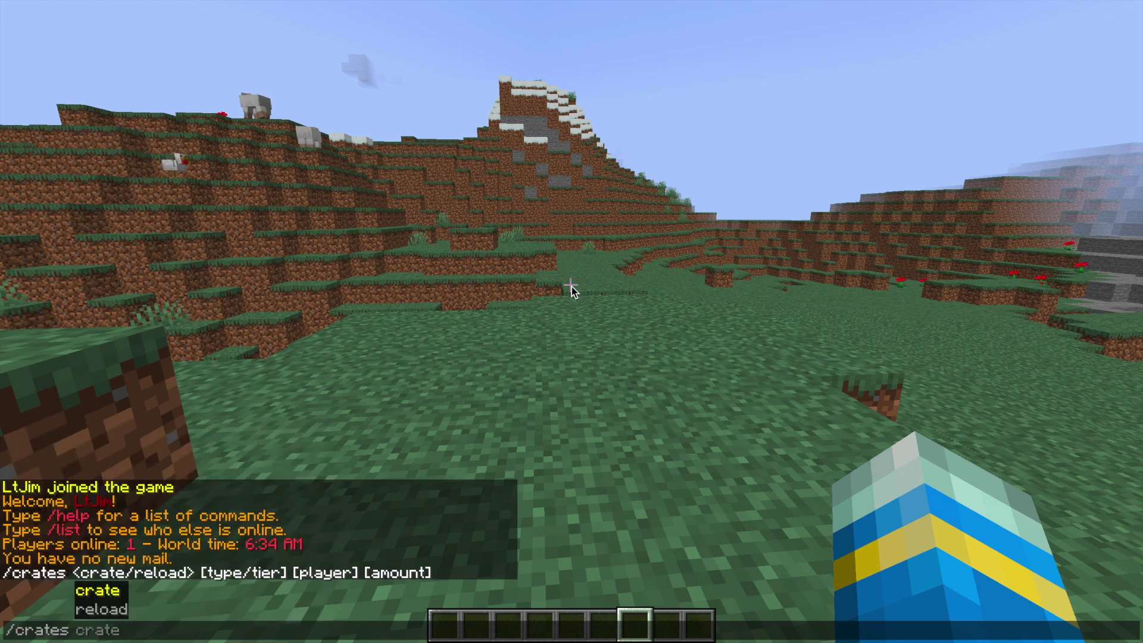
text(crate)
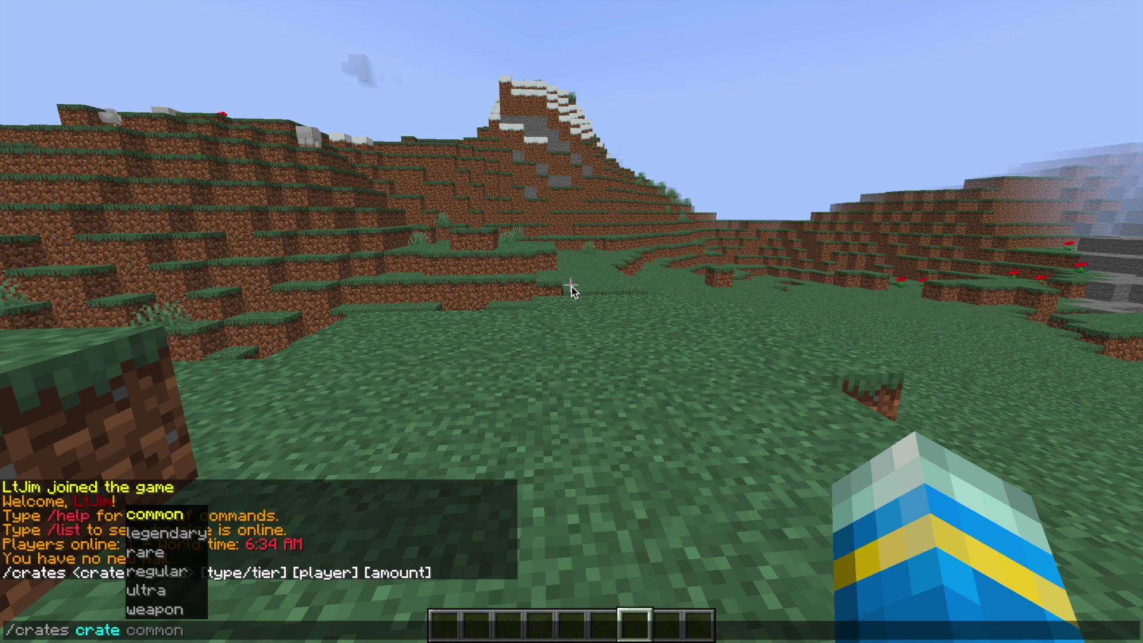
key(Down)
key(Down)
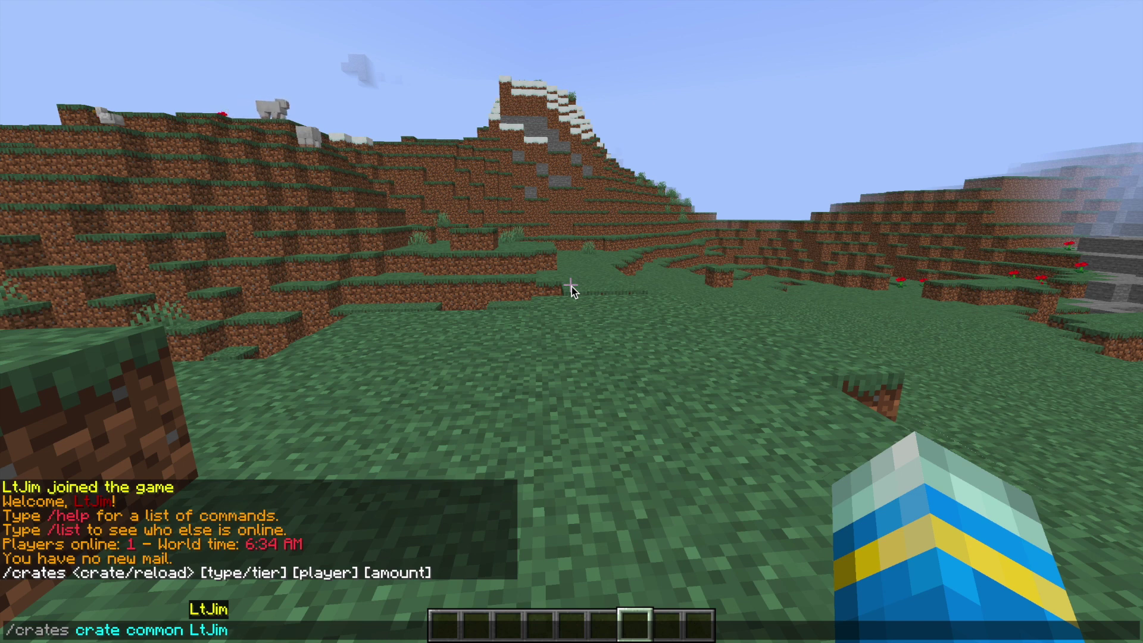
text(2)
key(Return)
key(1)
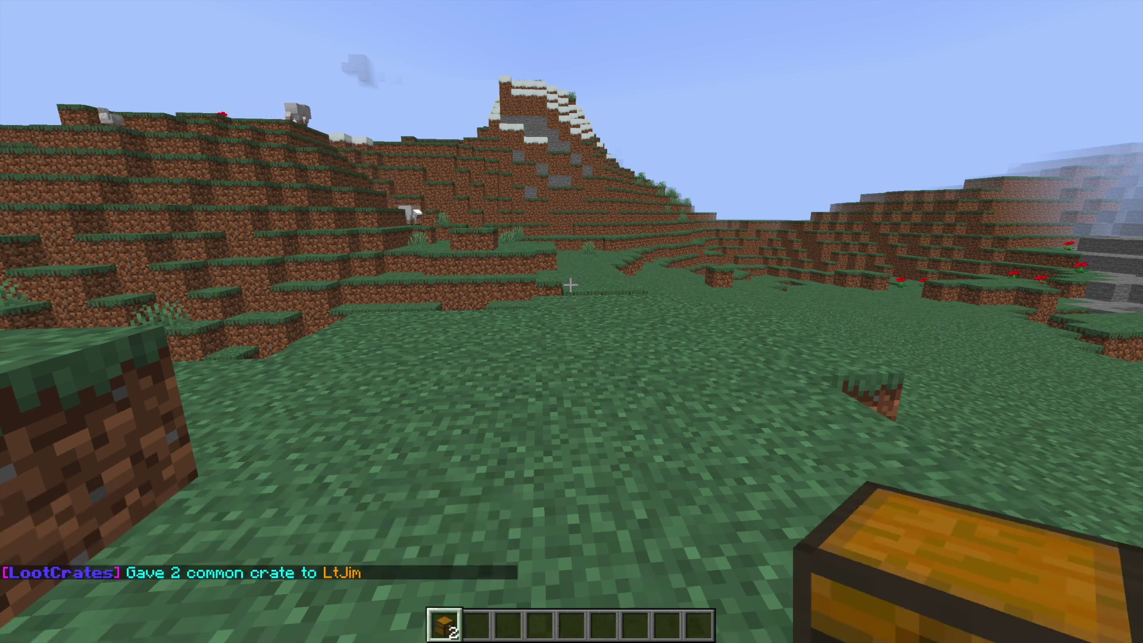
- Give yourself one ultra crate by editing the recalled command to /crates crate ultra
key(t)
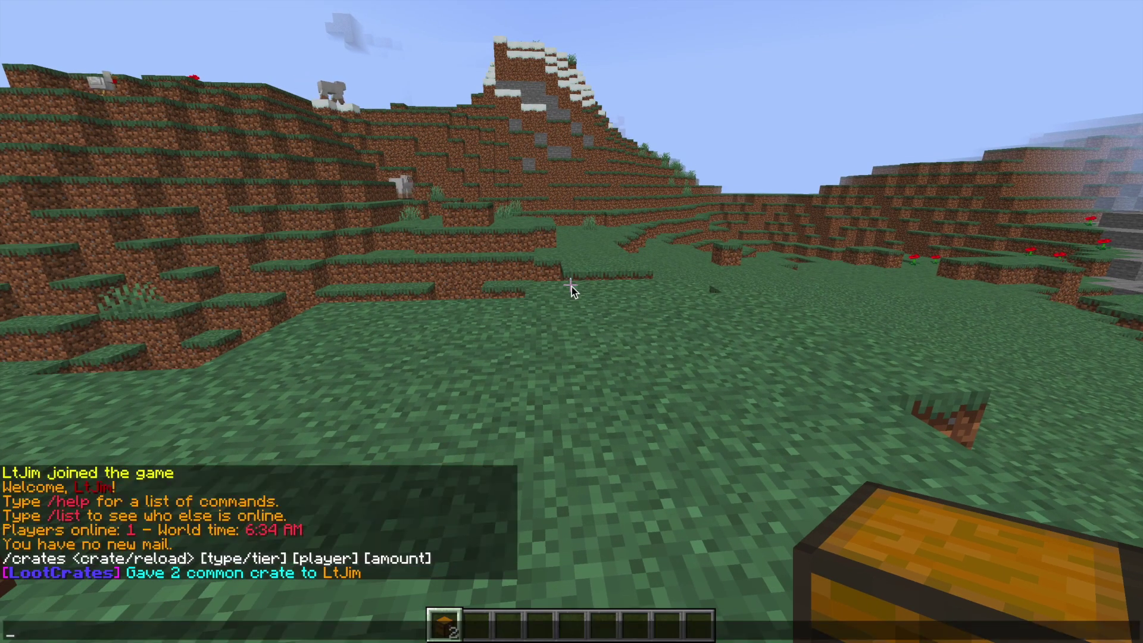
key(Up)
key(BackSpace)
key(BackSpace)
key(BackSpace)
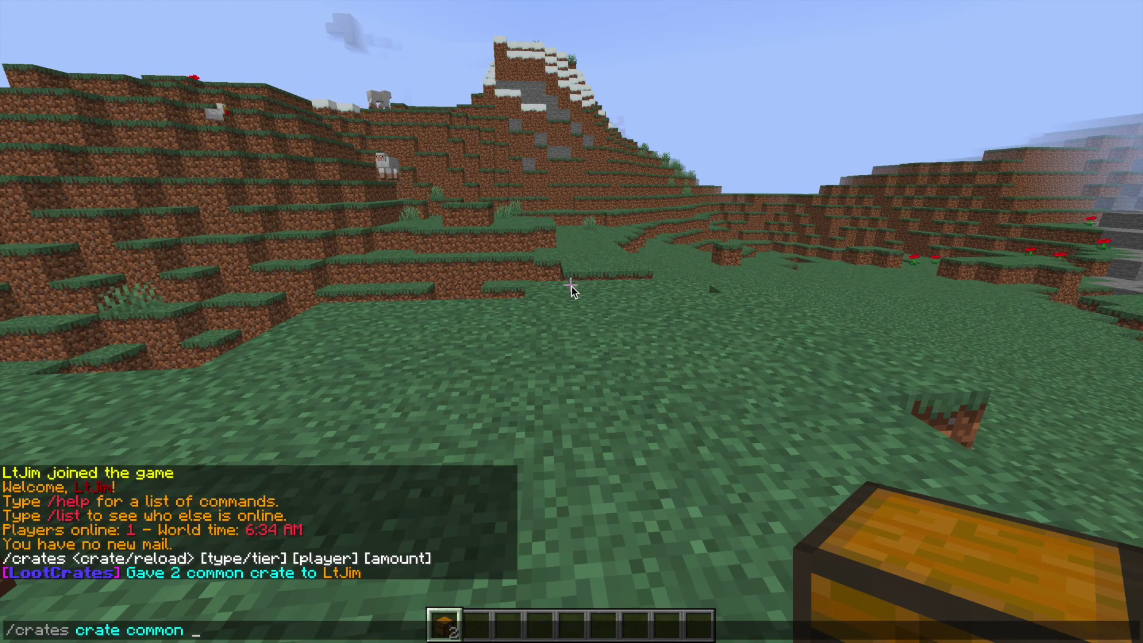
text(u)
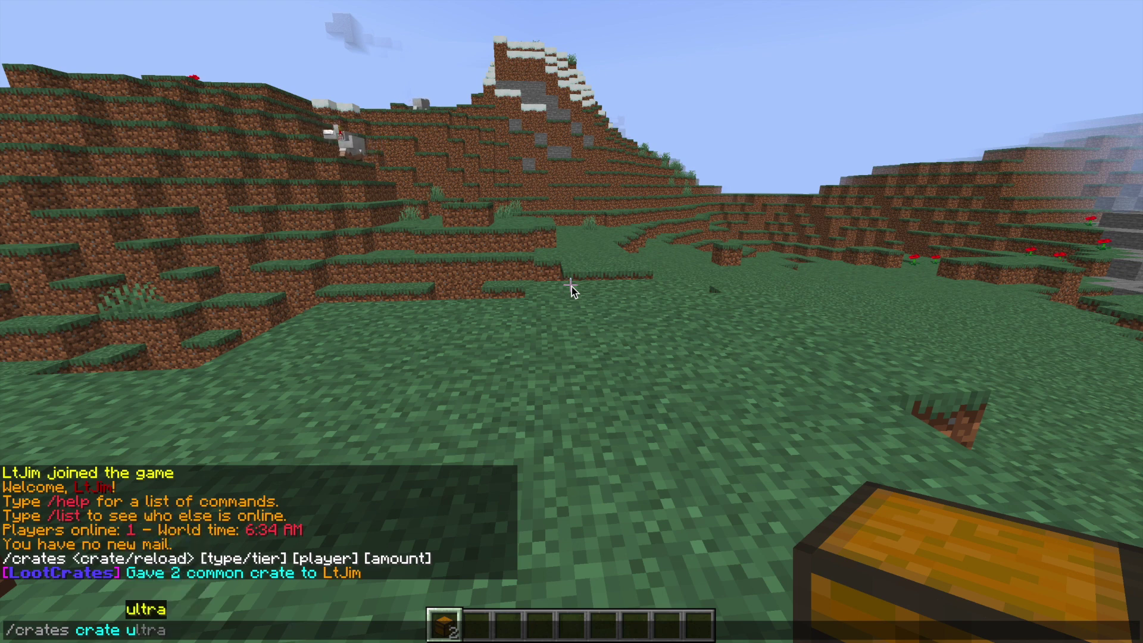
text(ltra LtJim)
key(Return)
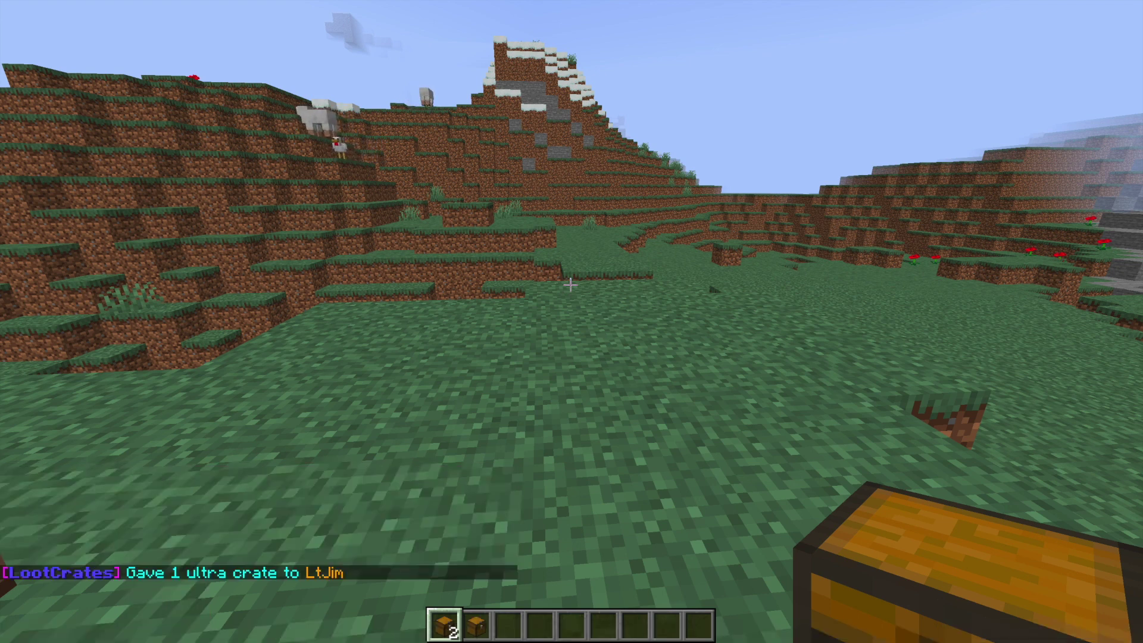
key(t)
- Give yourself one regular crate with /crates crate regular, retrying after the usage message
key(Up)
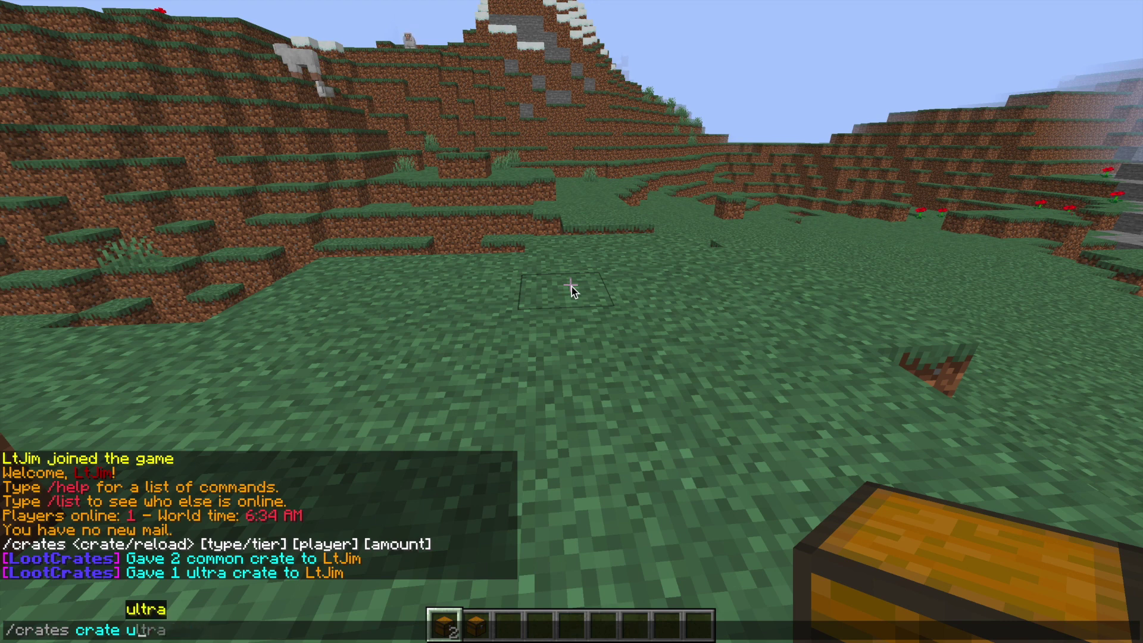
key(BackSpace)
key(Down)
key(Down)
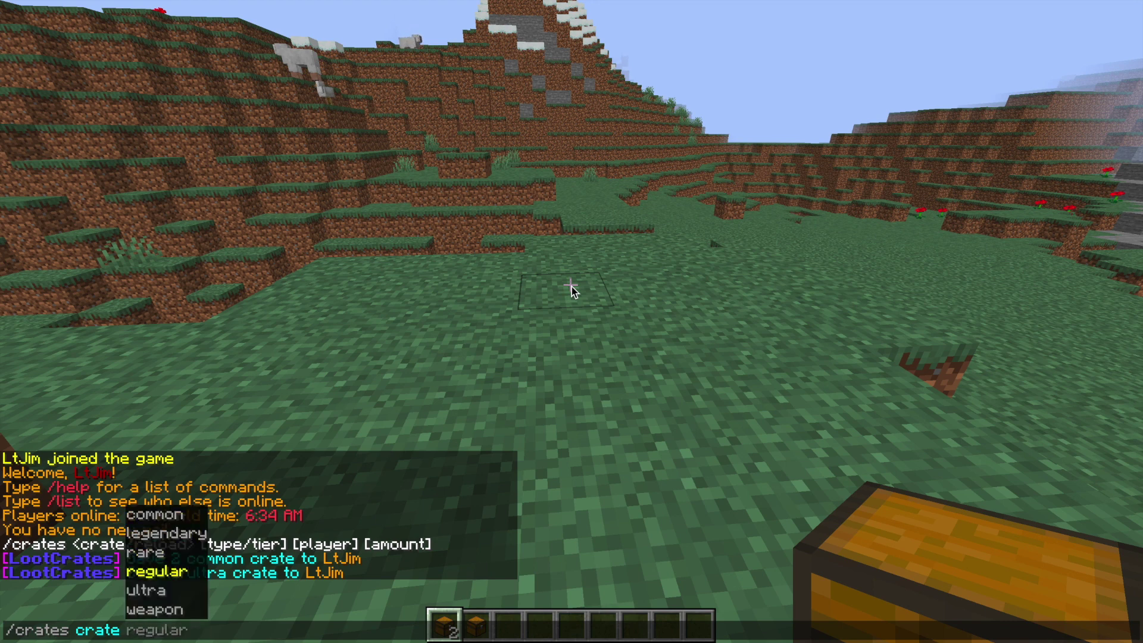
key(Tab)
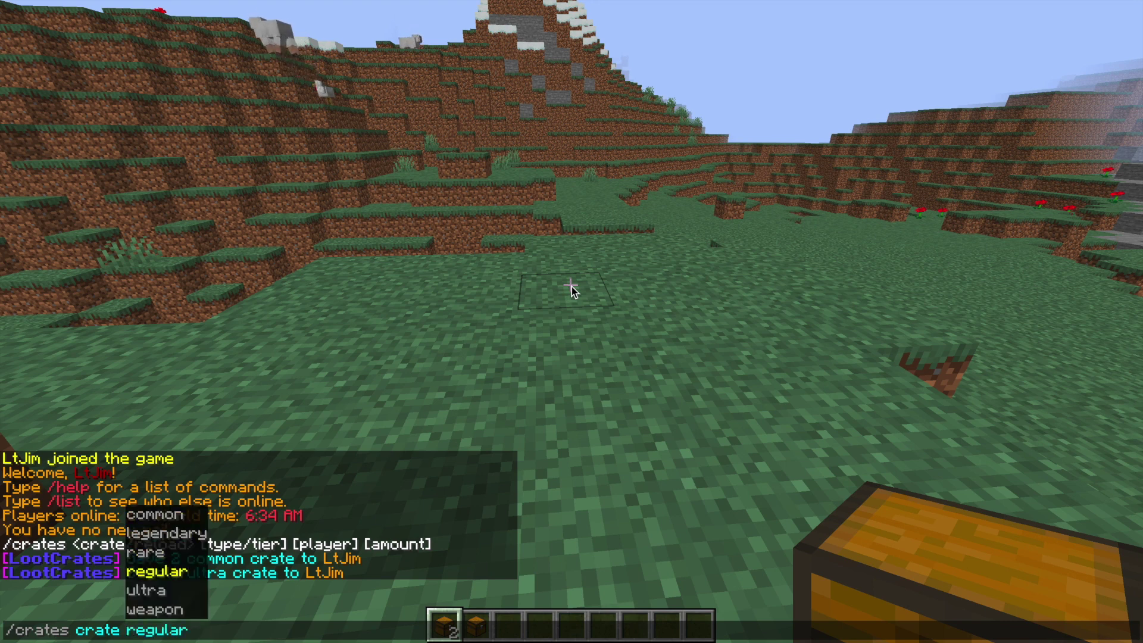
key(Return)
key(t)
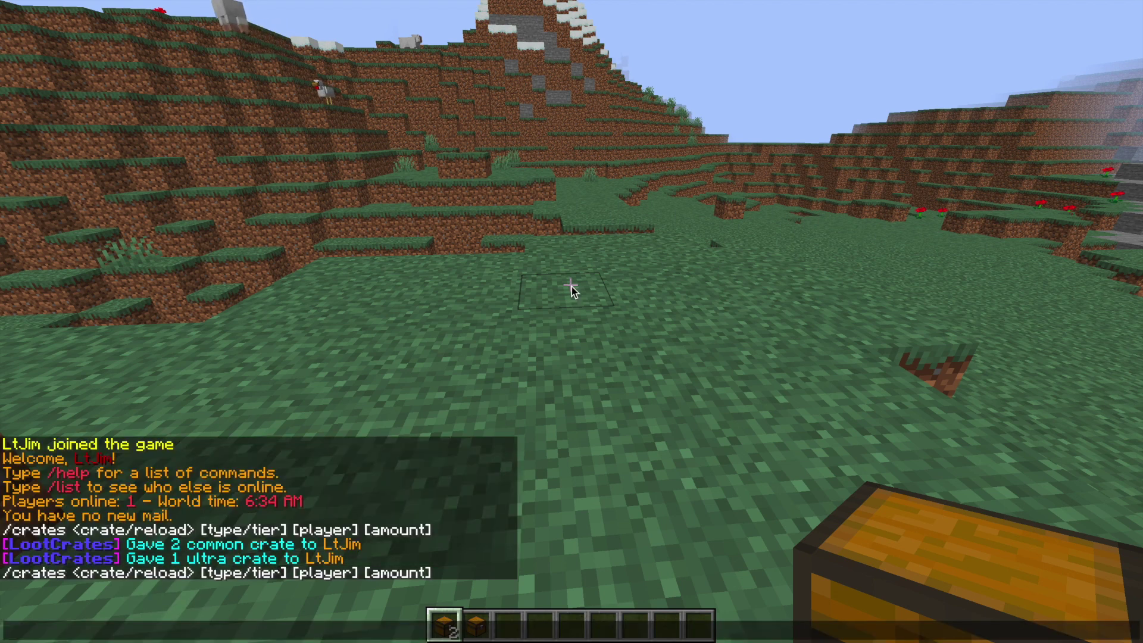
key(Up)
text(2)
key(BackSpace)
key(Tab)
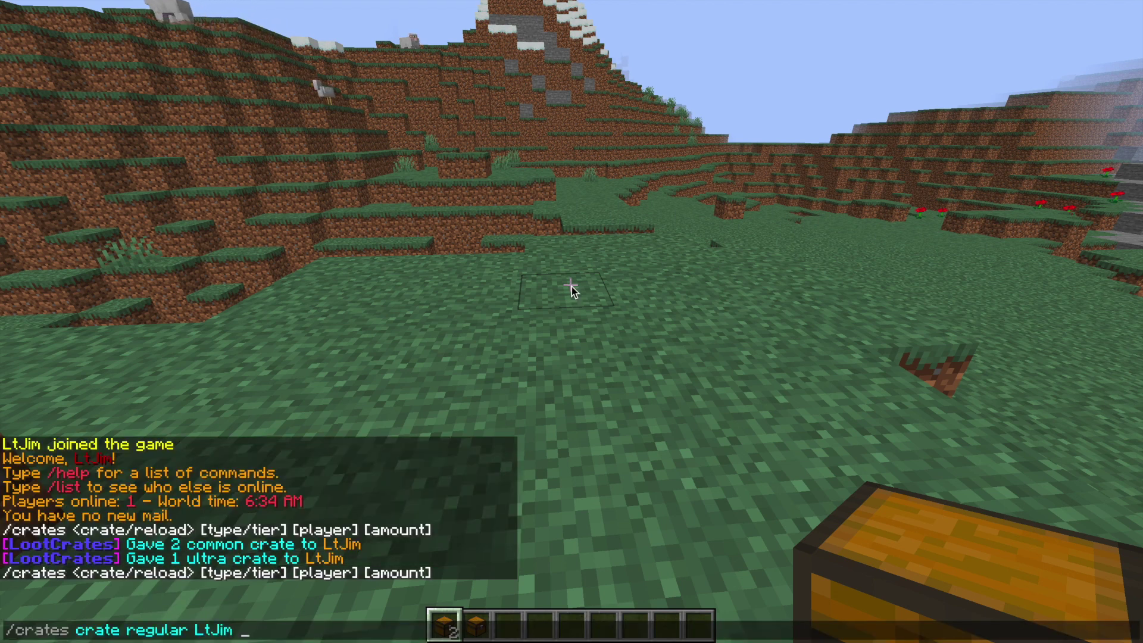
key(Return)
scroll(570, 286, down, 1)
- Place a supply crate on the ground and open it
key(e)
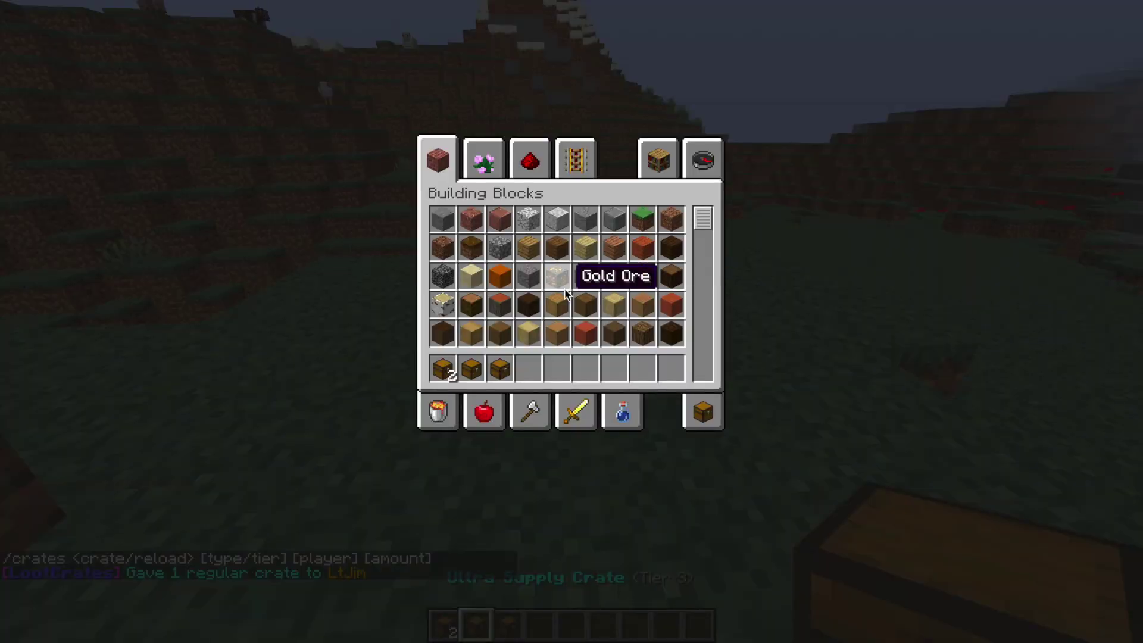
key(e)
scroll(570, 285, down, 1)
scroll(570, 285, down, 1)
scroll(570, 285, up, 1)
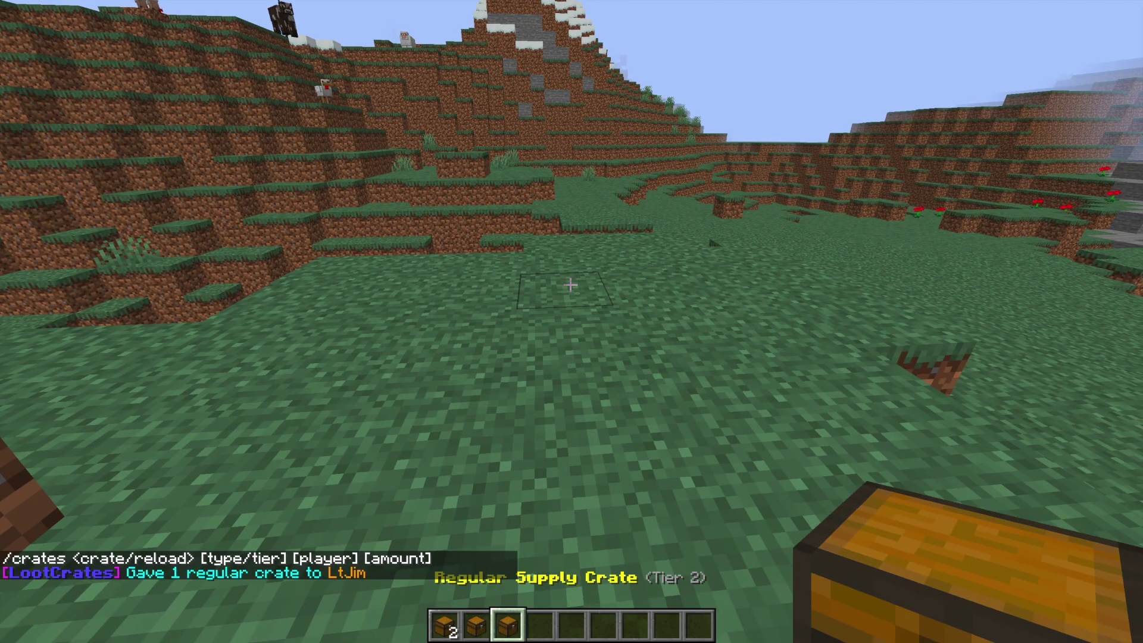
scroll(570, 285, up, 2)
right_click(570, 285)
right_click(570, 286)
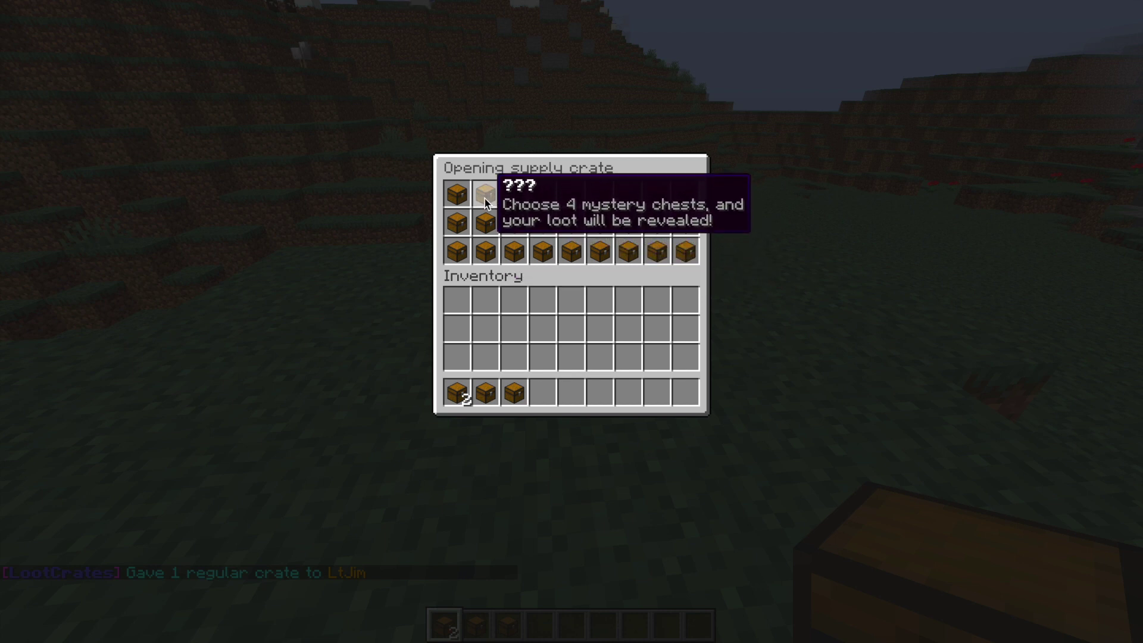
- Pick four mystery chests and redeem the Block of Gold, Blaze Rod and Cactus rewards
click(468, 197)
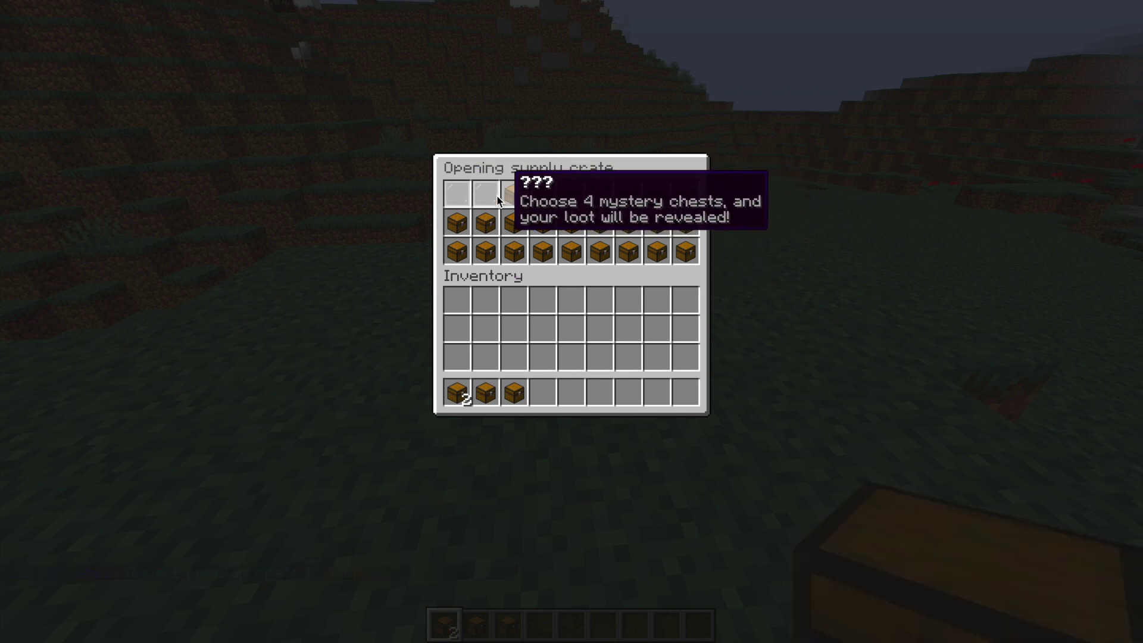
click(494, 197)
click(519, 196)
click(538, 198)
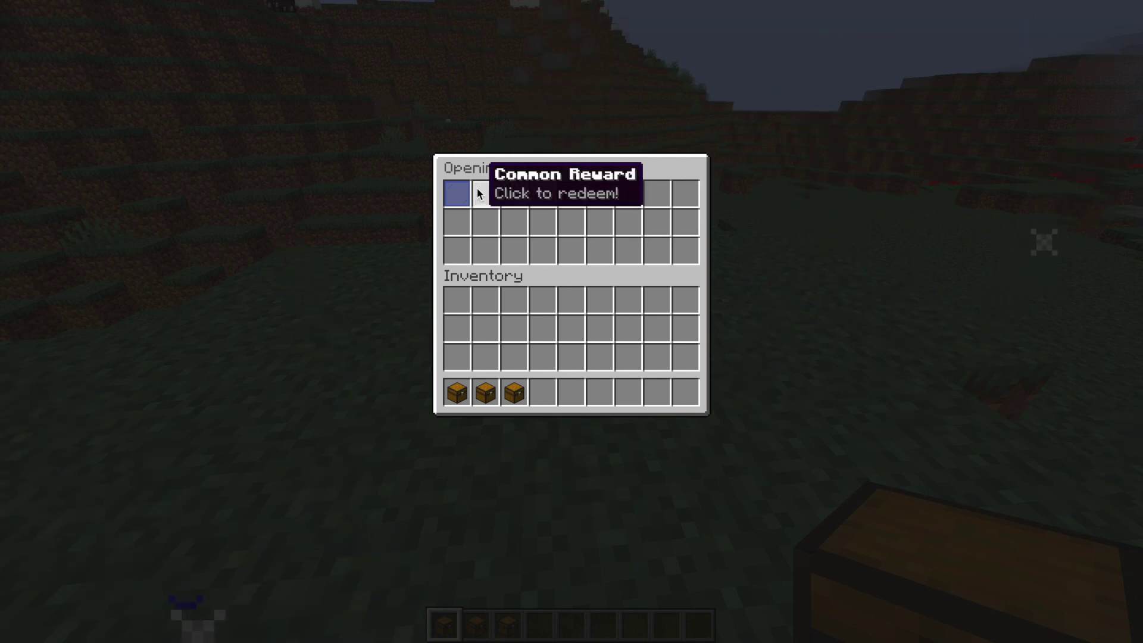
click(464, 191)
click(488, 192)
click(511, 192)
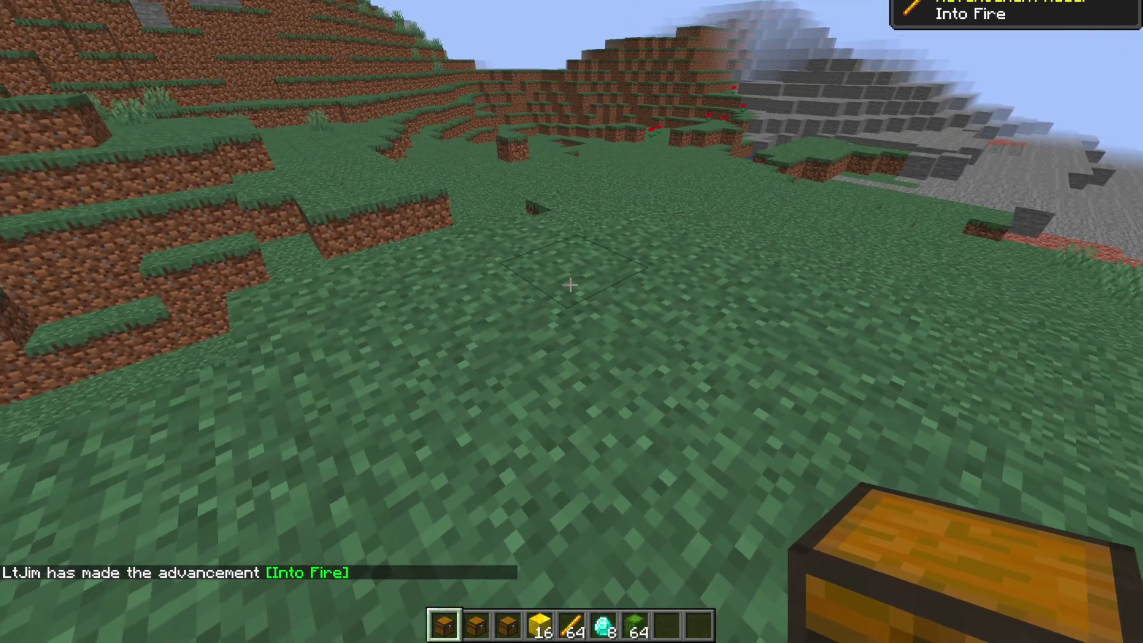
- Open another crate, pick four chests and redeem the Block of Iron, Stick and Potato rewards
right_click(571, 285)
click(515, 200)
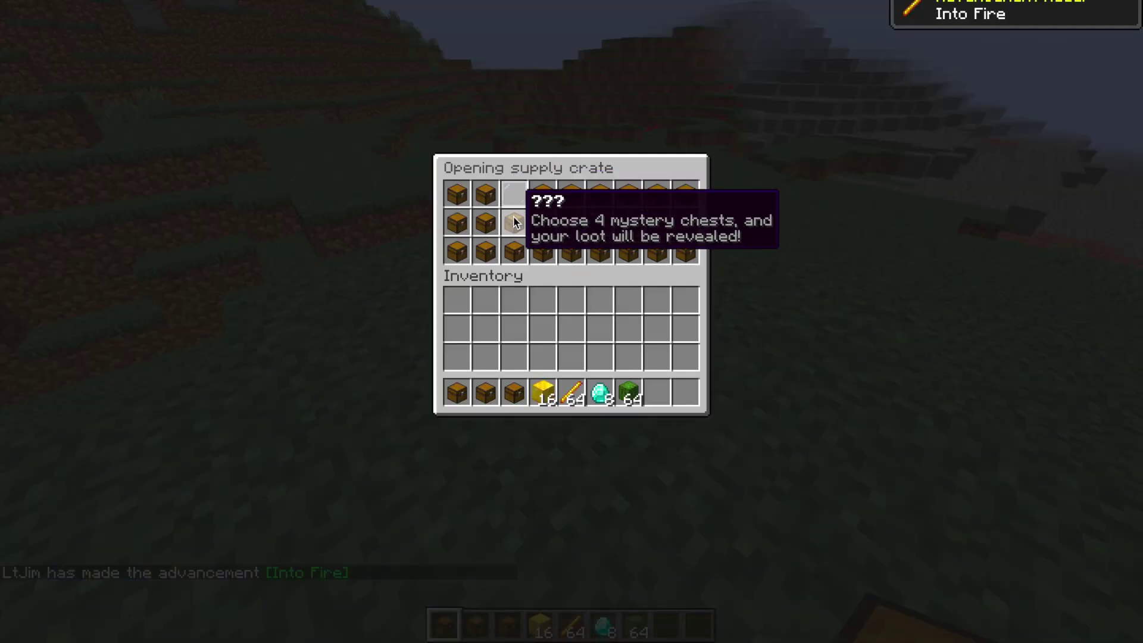
click(513, 222)
click(485, 222)
click(533, 221)
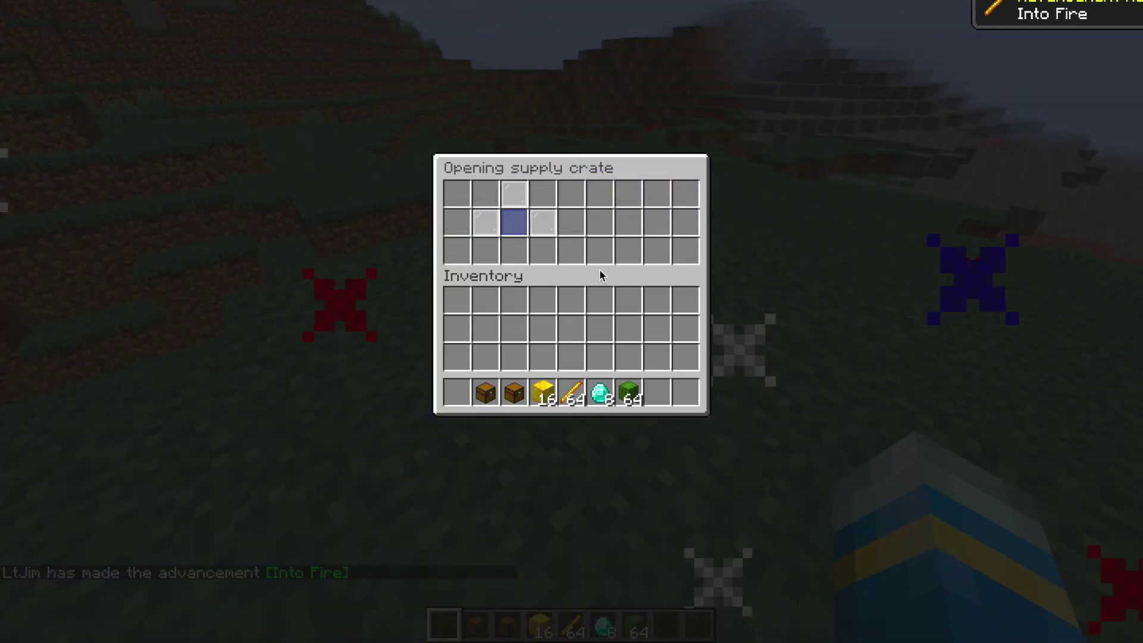
click(535, 223)
click(512, 187)
click(486, 222)
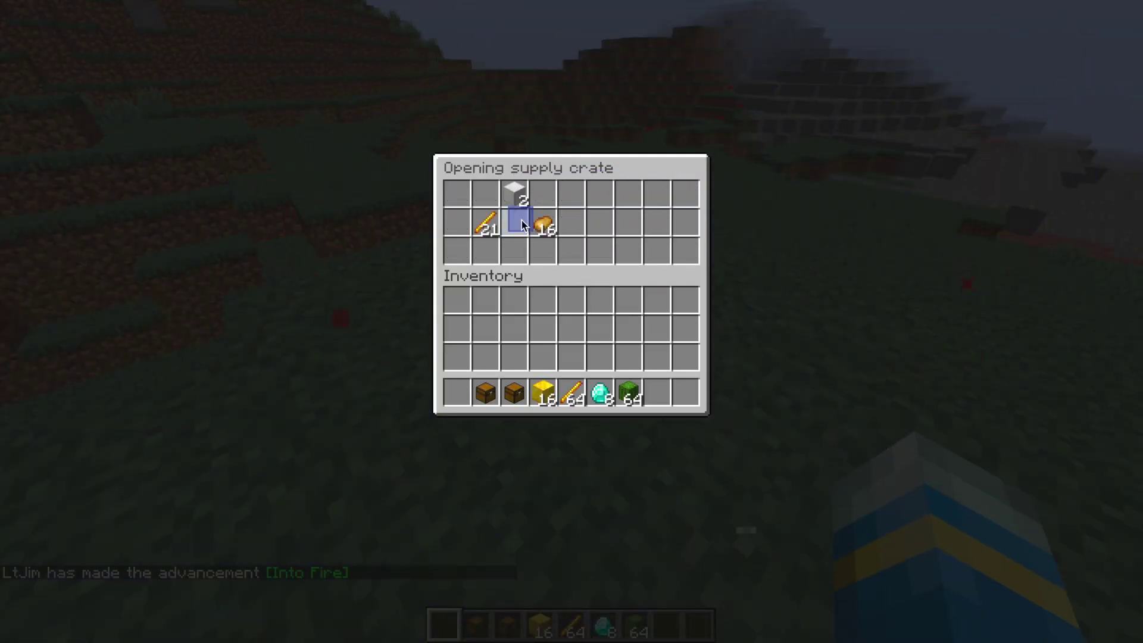
key(Escape)
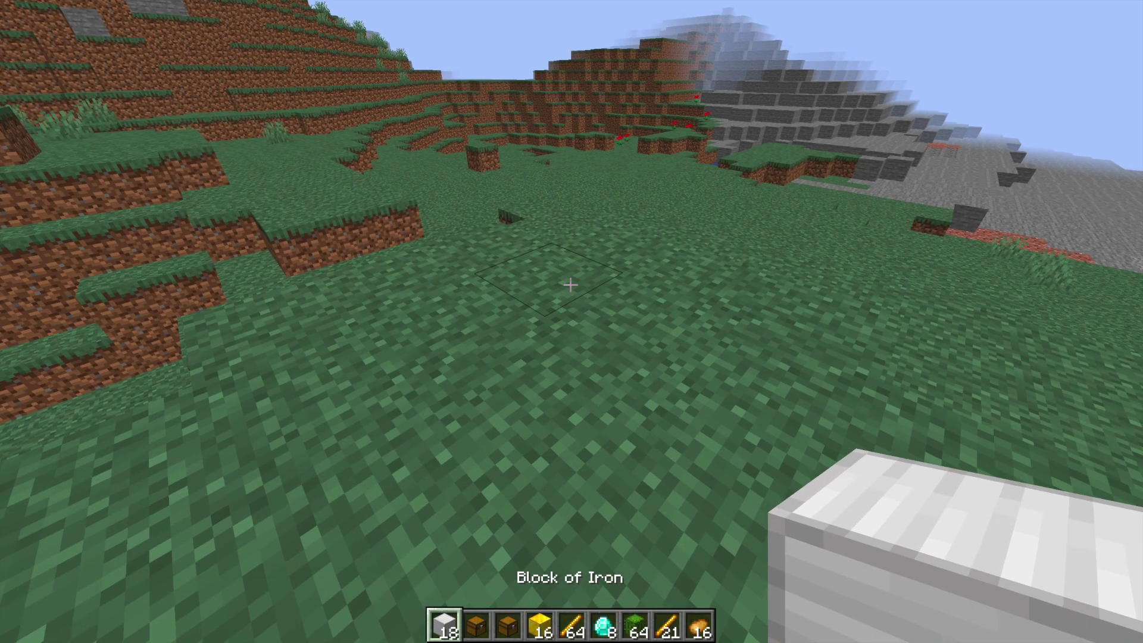
- Open the regular supply crate, pick its mystery chests and redeem all four revealed reward panes
scroll(570, 285, down, 1)
scroll(570, 285, down, 1)
right_click(570, 285)
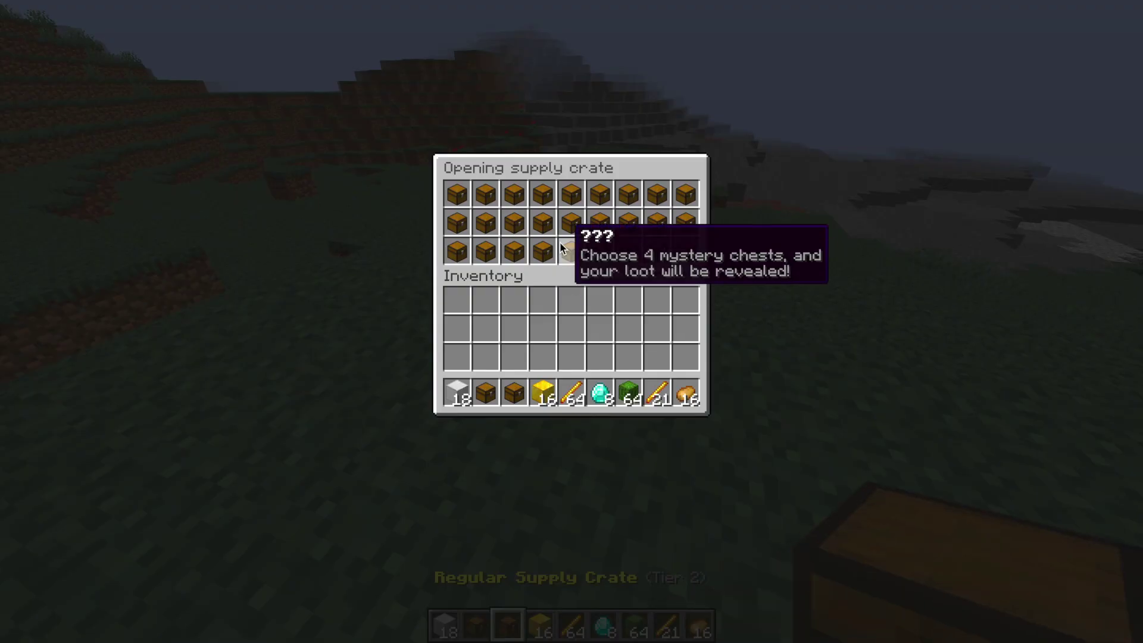
click(456, 194)
click(485, 191)
click(515, 193)
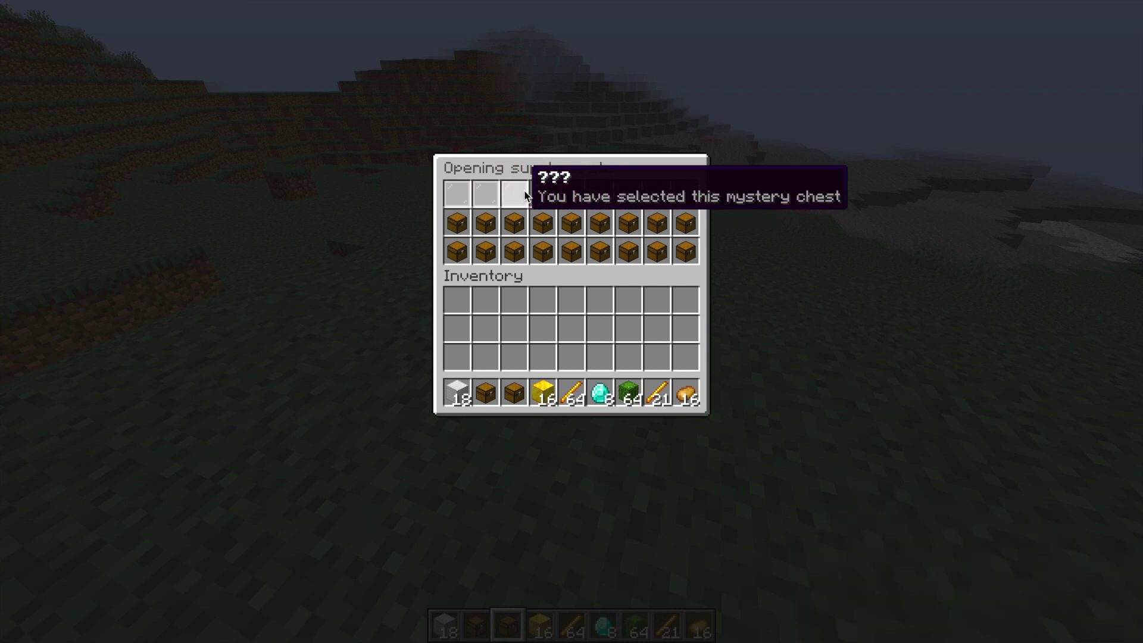
click(540, 196)
click(543, 200)
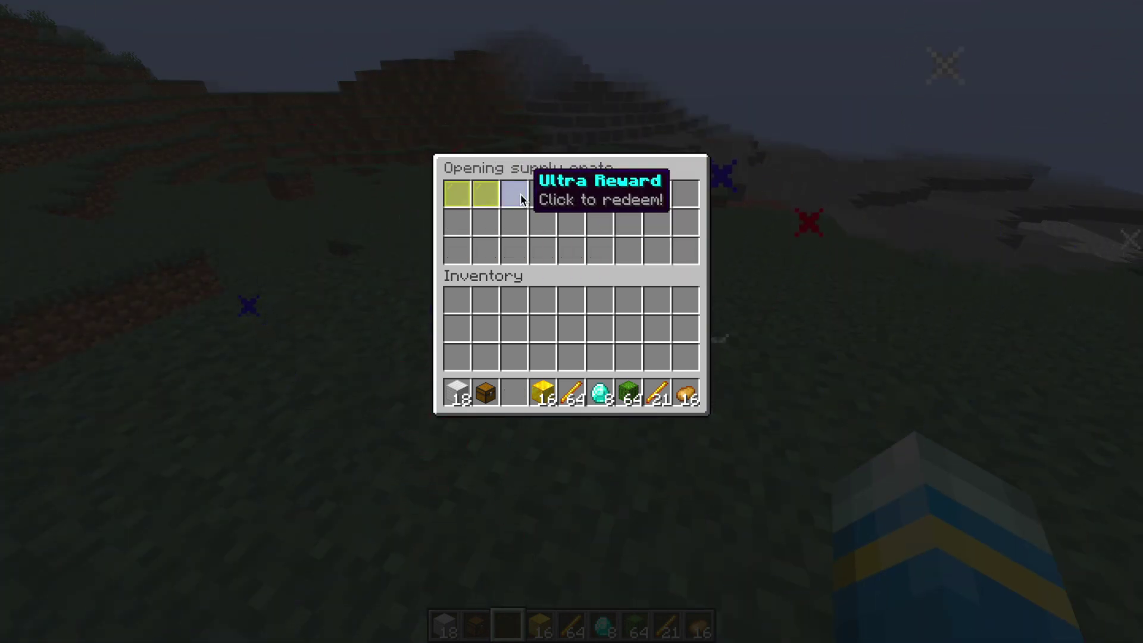
click(516, 193)
click(485, 193)
click(456, 194)
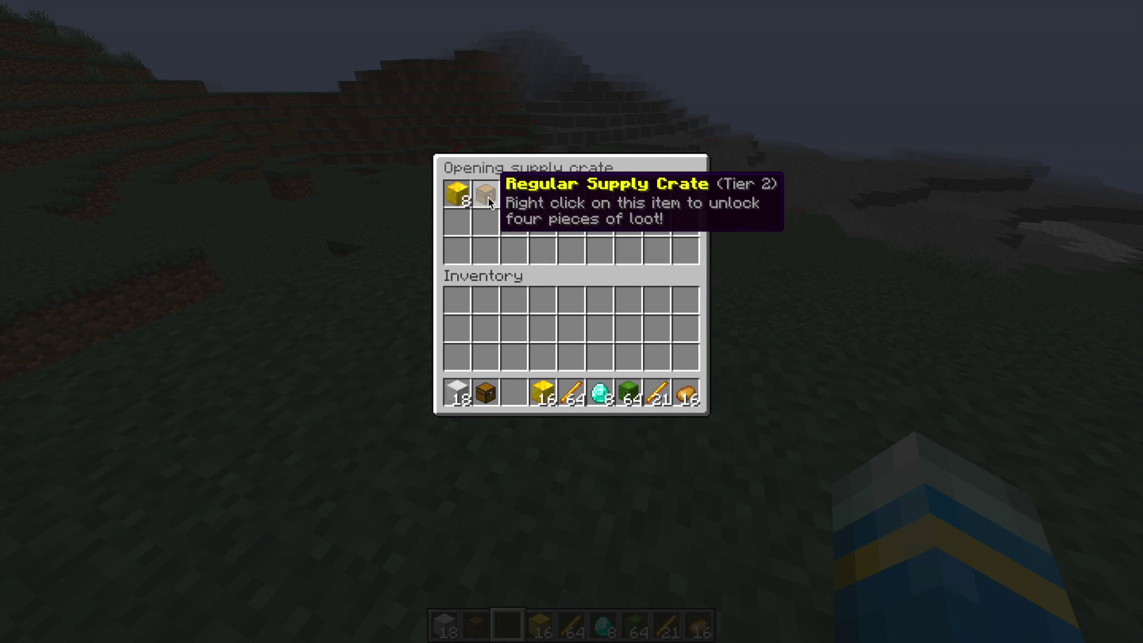
- Open an Ultra Supply Crate from hotbar slot 2 and redeem its Legendary, Ultra and other reward panes
key(Escape)
key(2)
right_click(571, 284)
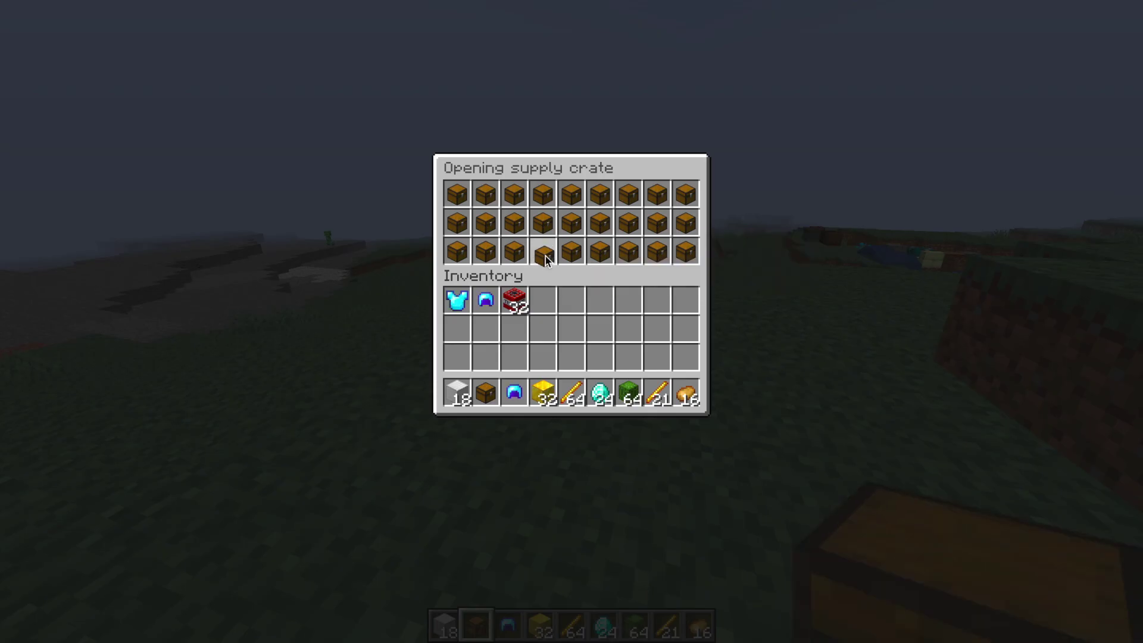
click(538, 229)
click(514, 251)
click(513, 224)
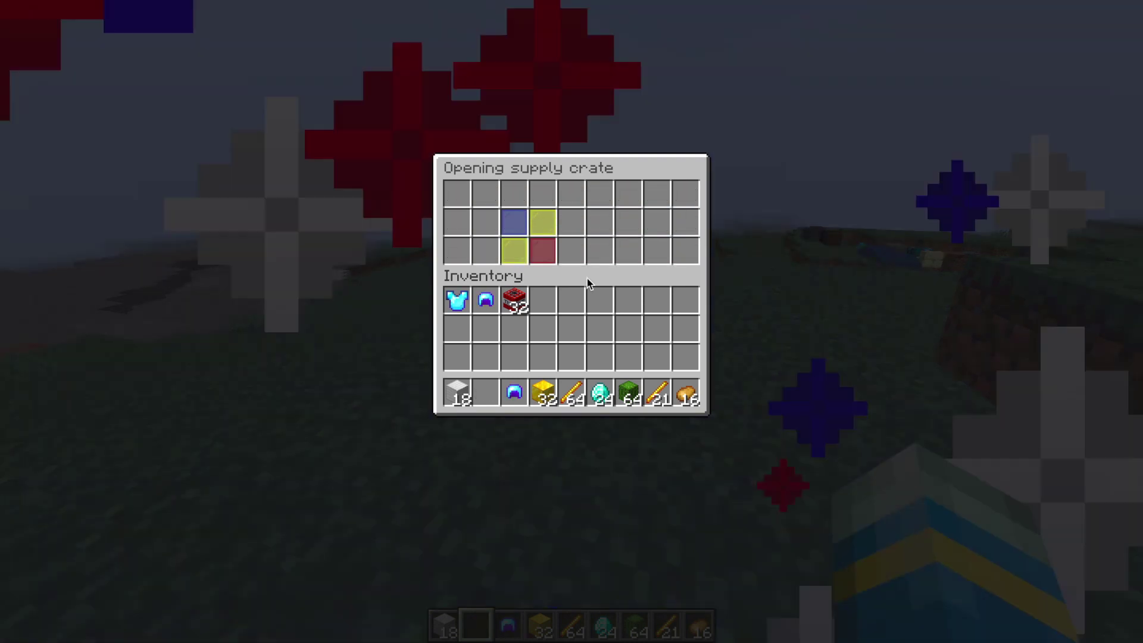
click(541, 248)
click(540, 222)
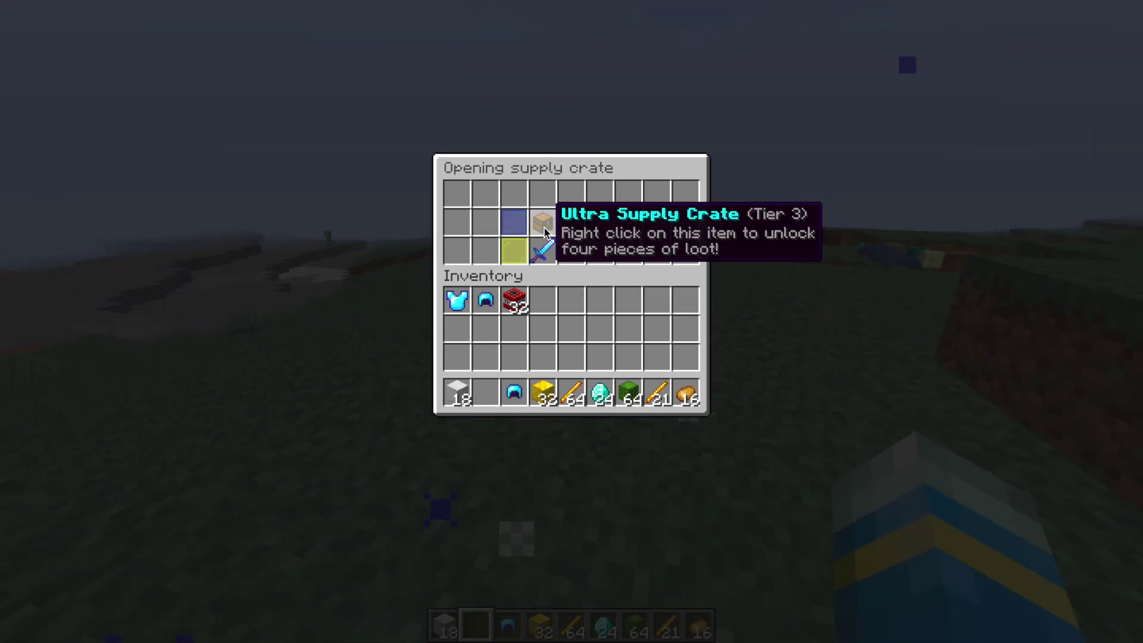
click(505, 223)
click(510, 257)
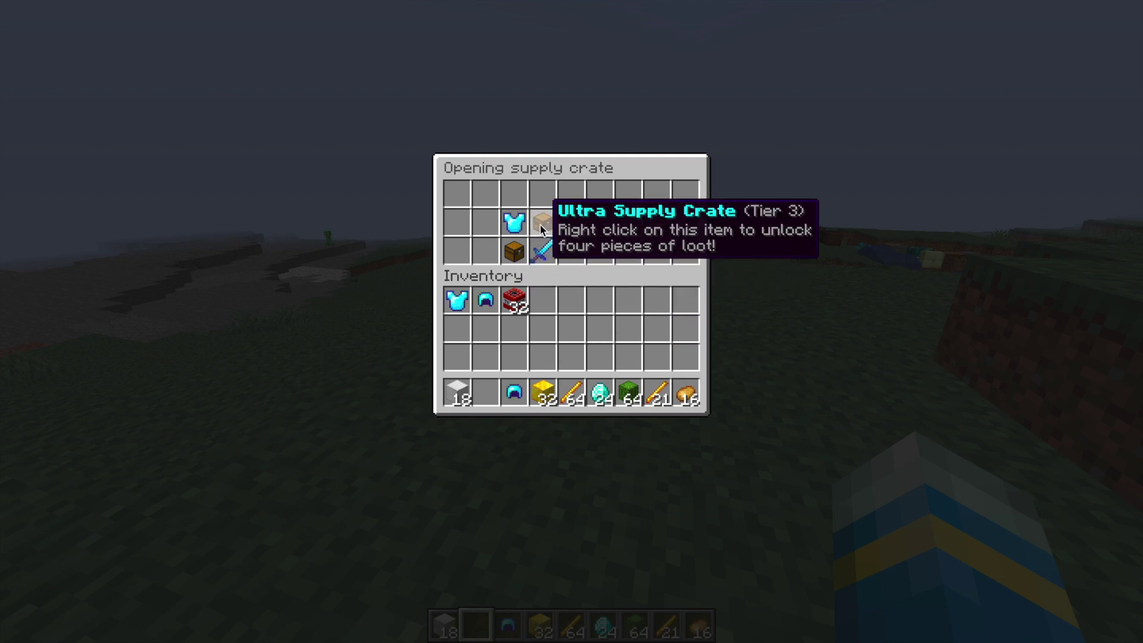
key(Escape)
- Open two more supply crates and pick four mystery chests in each
right_click(571, 322)
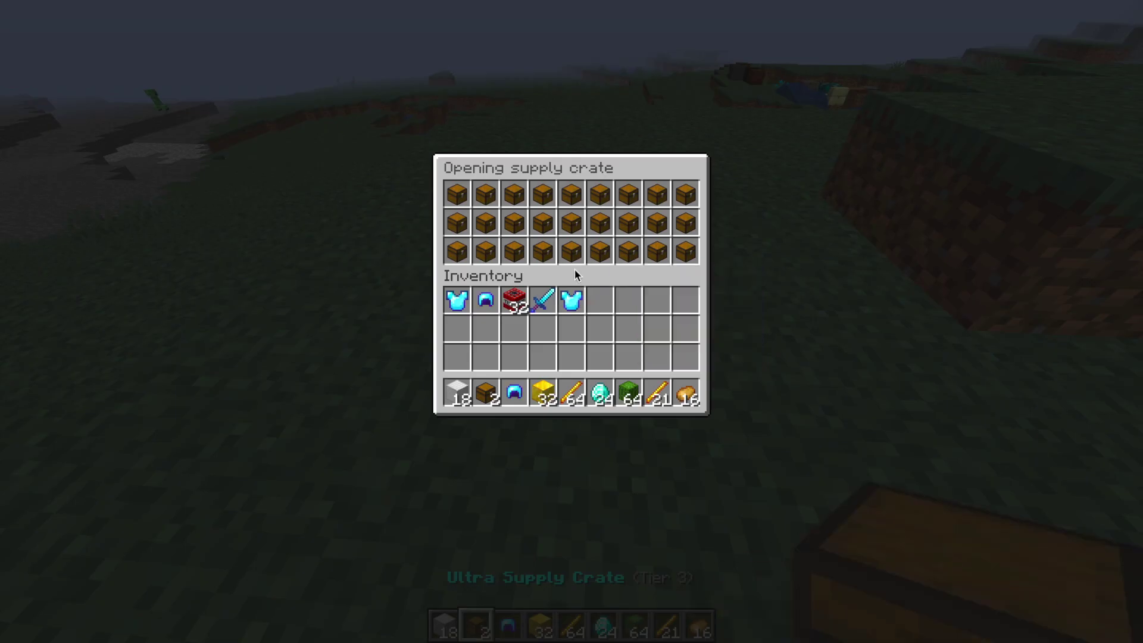
click(574, 256)
click(628, 251)
click(600, 251)
click(604, 222)
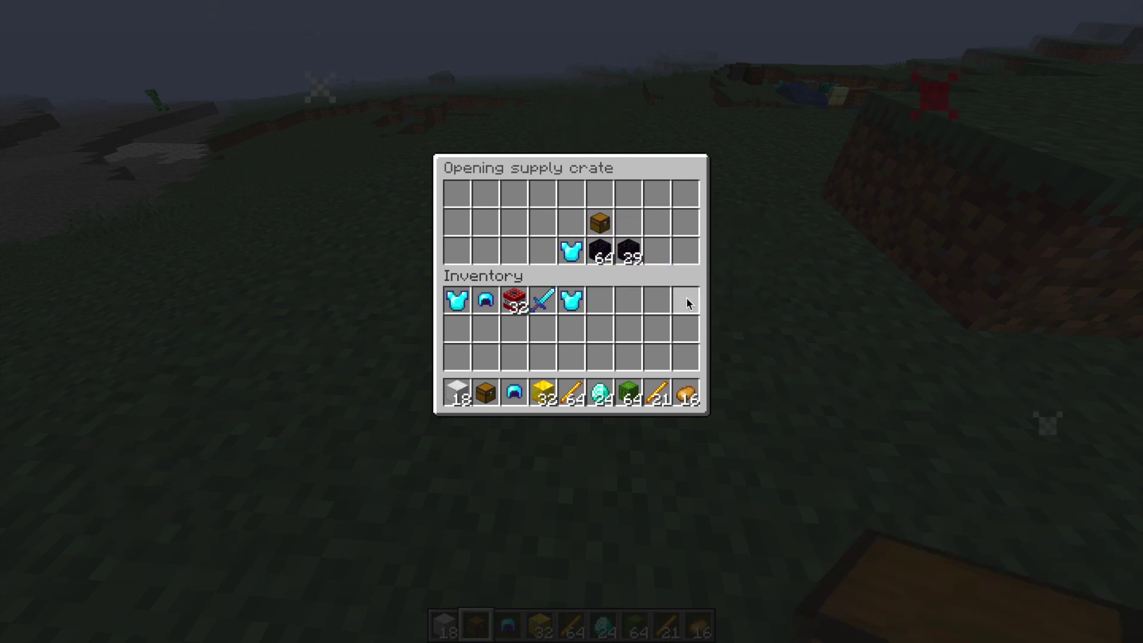
key(Escape)
right_click(570, 285)
click(566, 230)
click(538, 222)
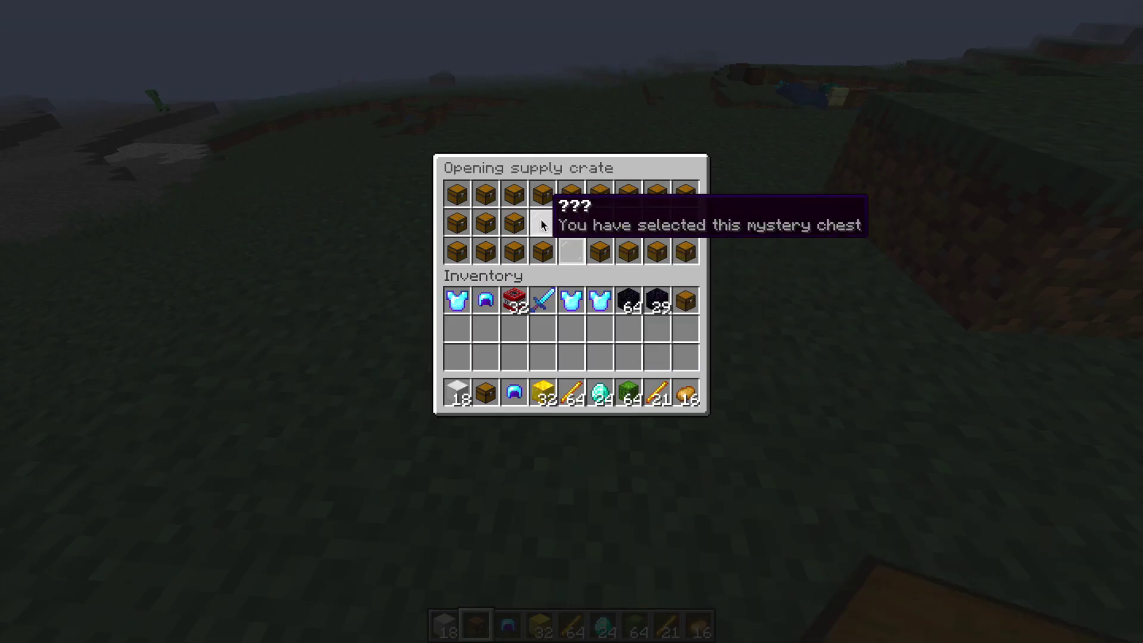
click(571, 250)
click(544, 238)
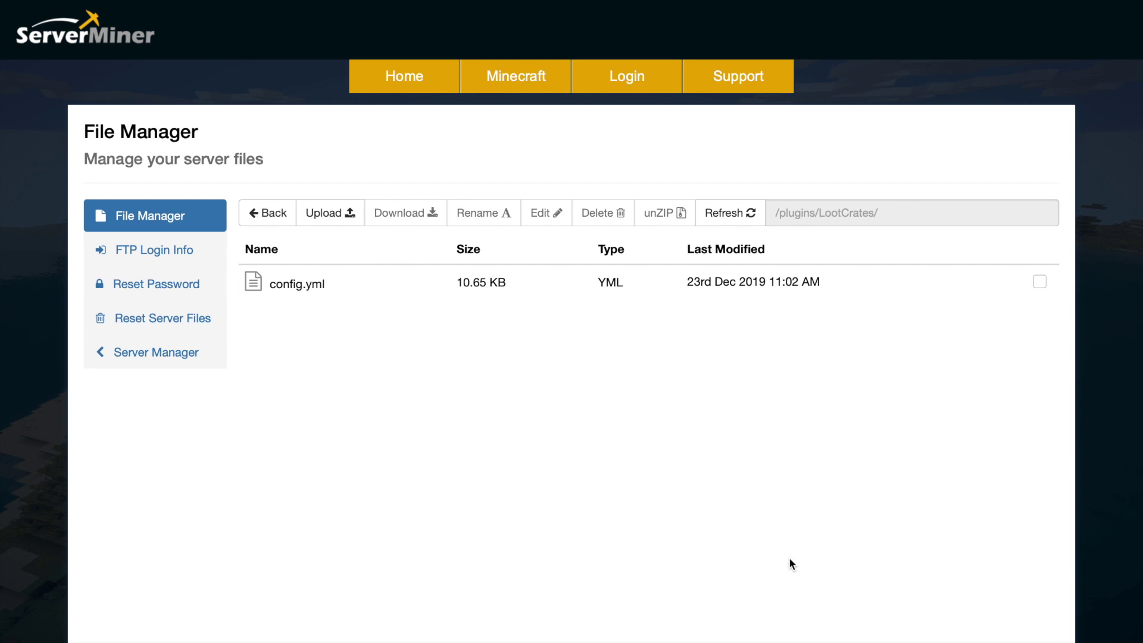
- Open config.yml from /plugins/LootCrates/ in the file editor
double_click(377, 282)
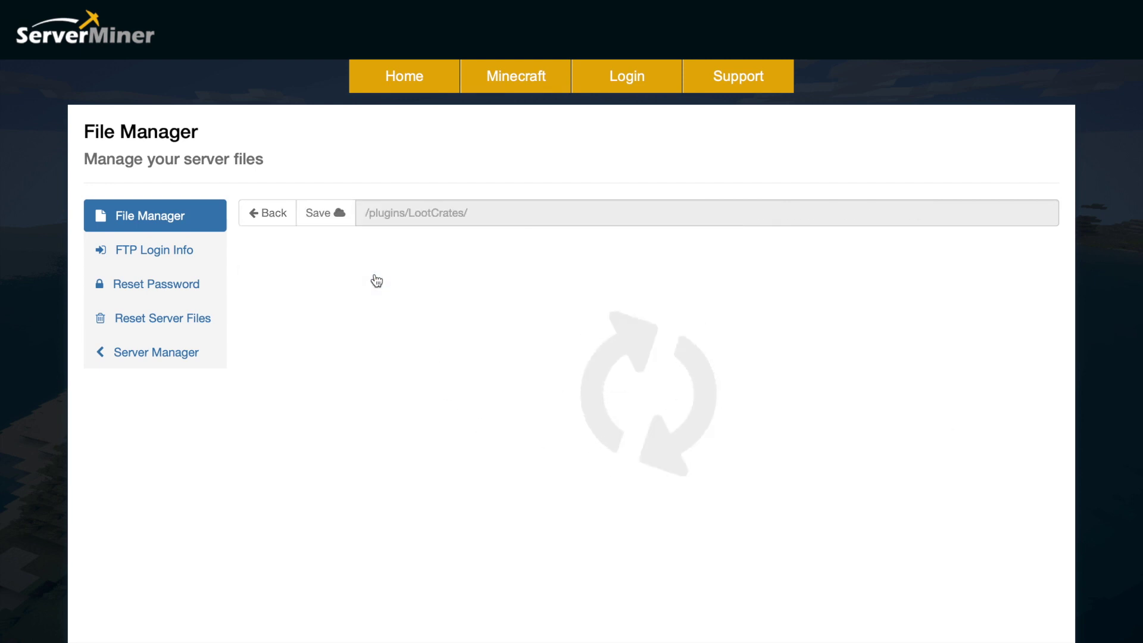
scroll(479, 411, down, 20)
scroll(479, 410, down, 20)
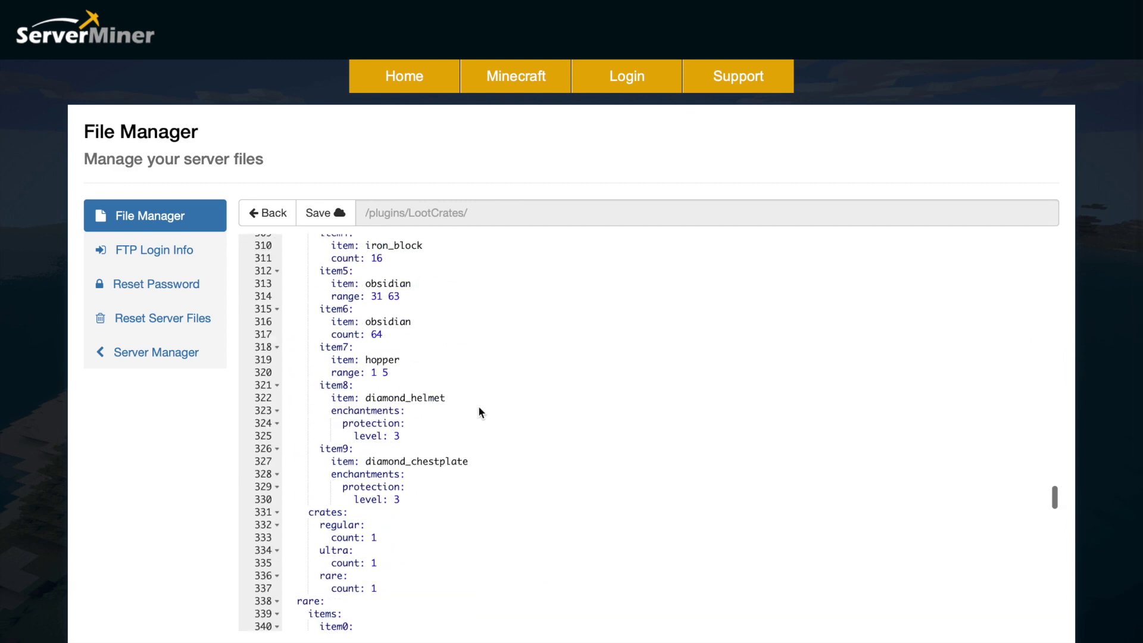
scroll(480, 411, up, 20)
scroll(479, 410, up, 15)
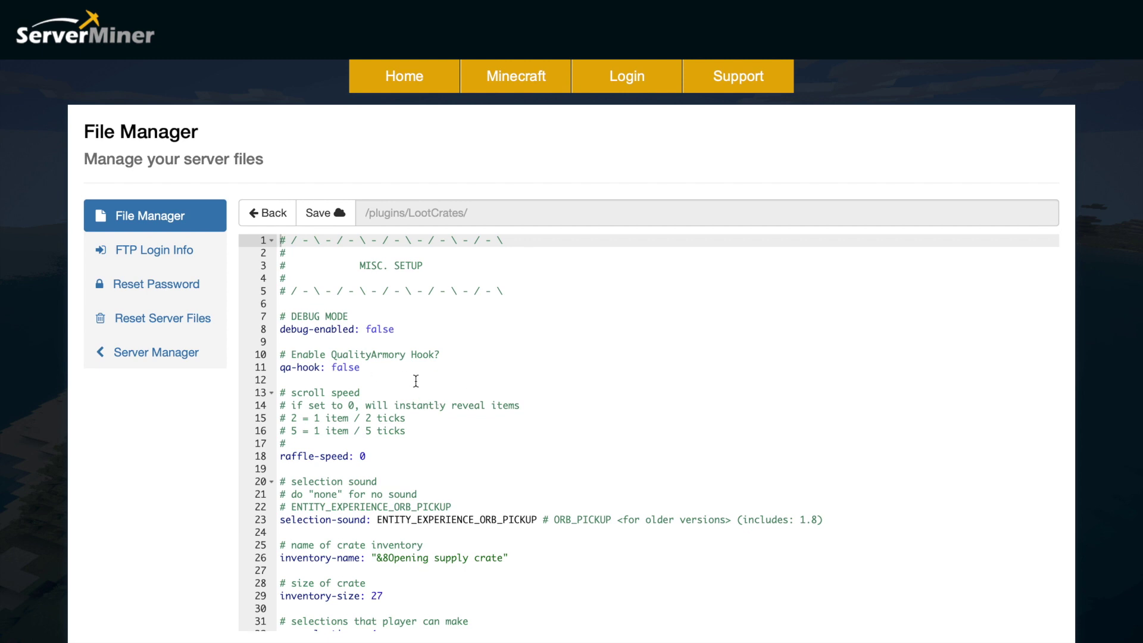
- Read through the GUI, reward-pane and crate-item settings down to the common crate chances 70, 22, 8
scroll(416, 381, down, 3)
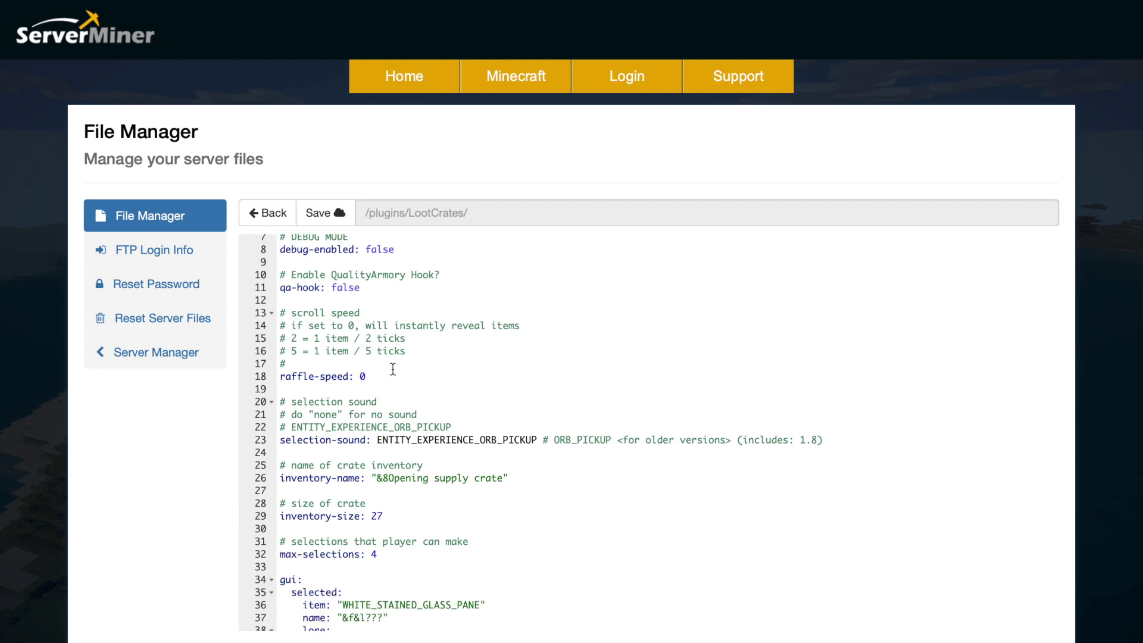
scroll(392, 369, down, 5)
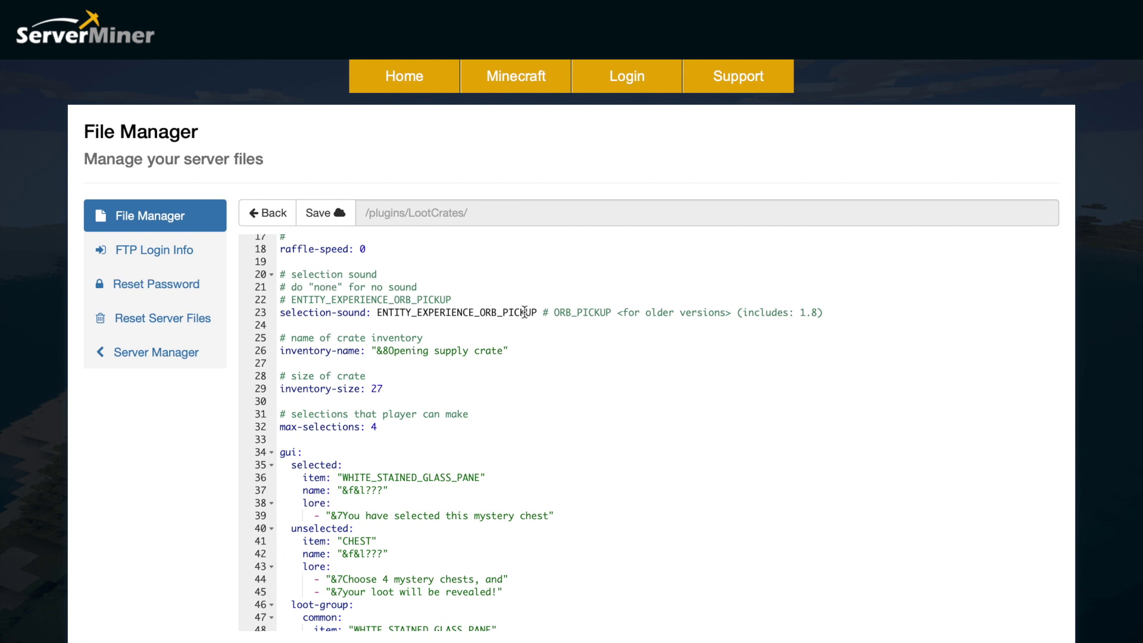
scroll(368, 359, down, 2)
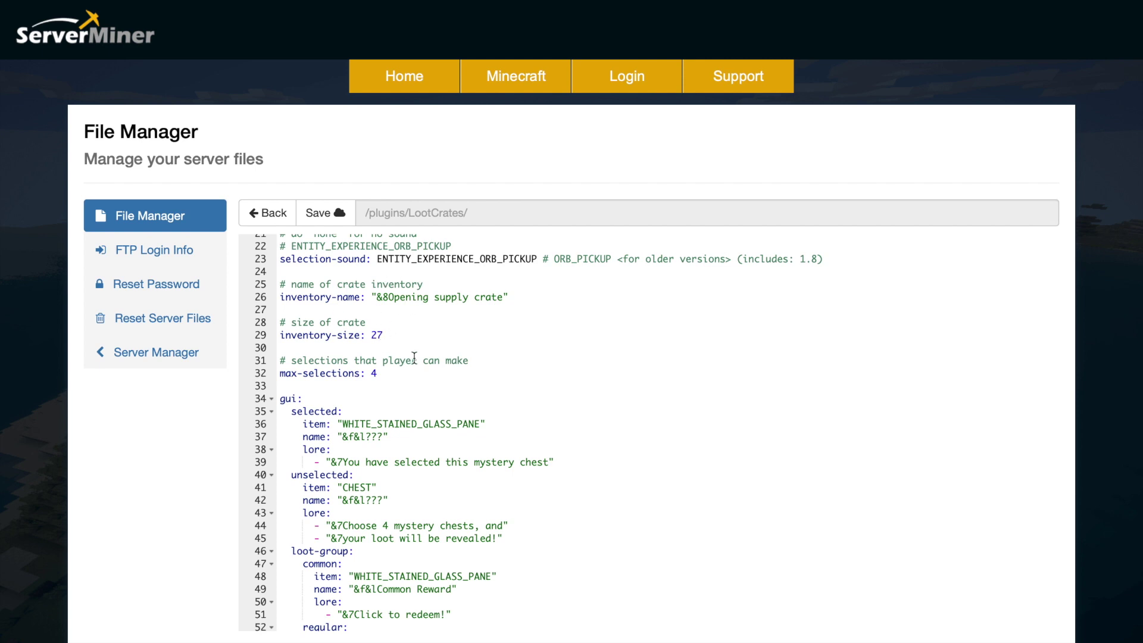
scroll(404, 360, down, 3)
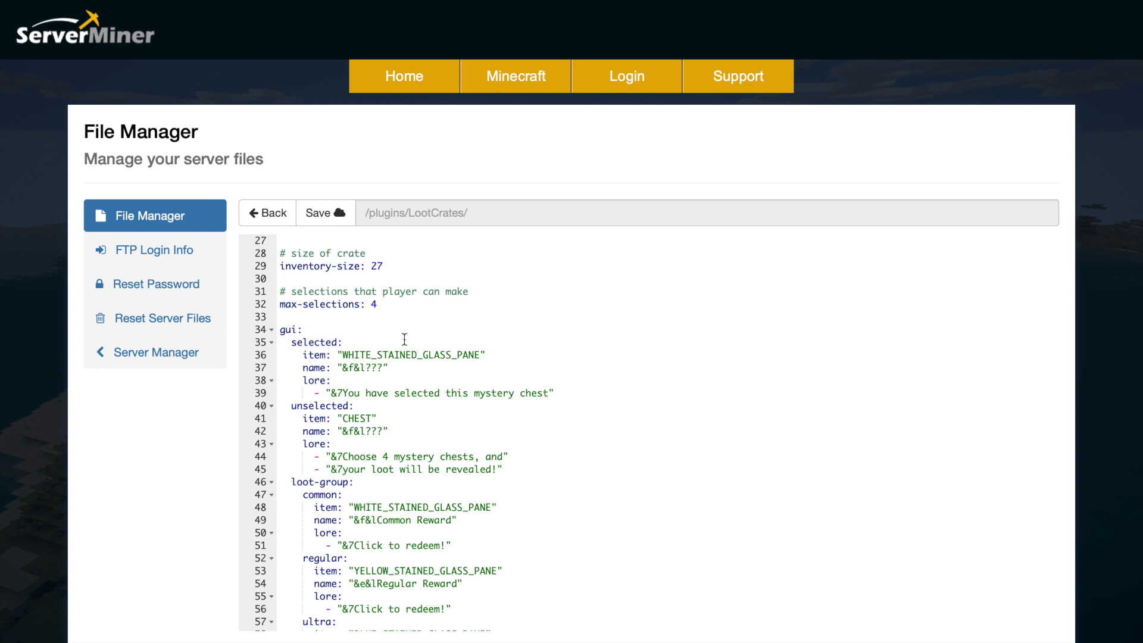
scroll(405, 339, down, 2)
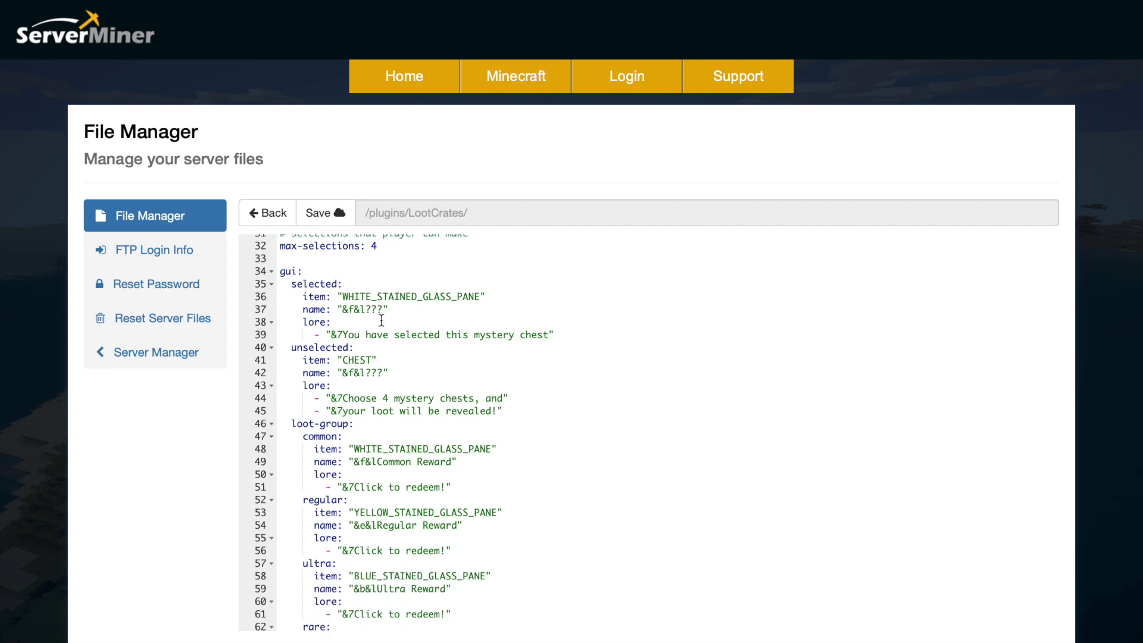
scroll(415, 397, down, 3)
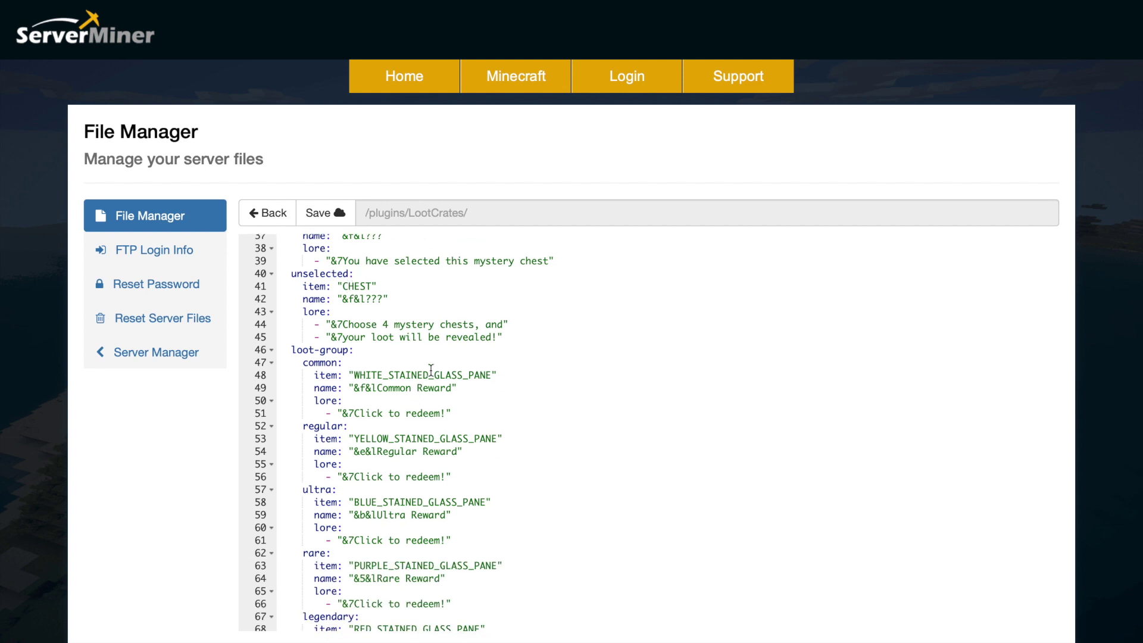
scroll(431, 369, down, 2)
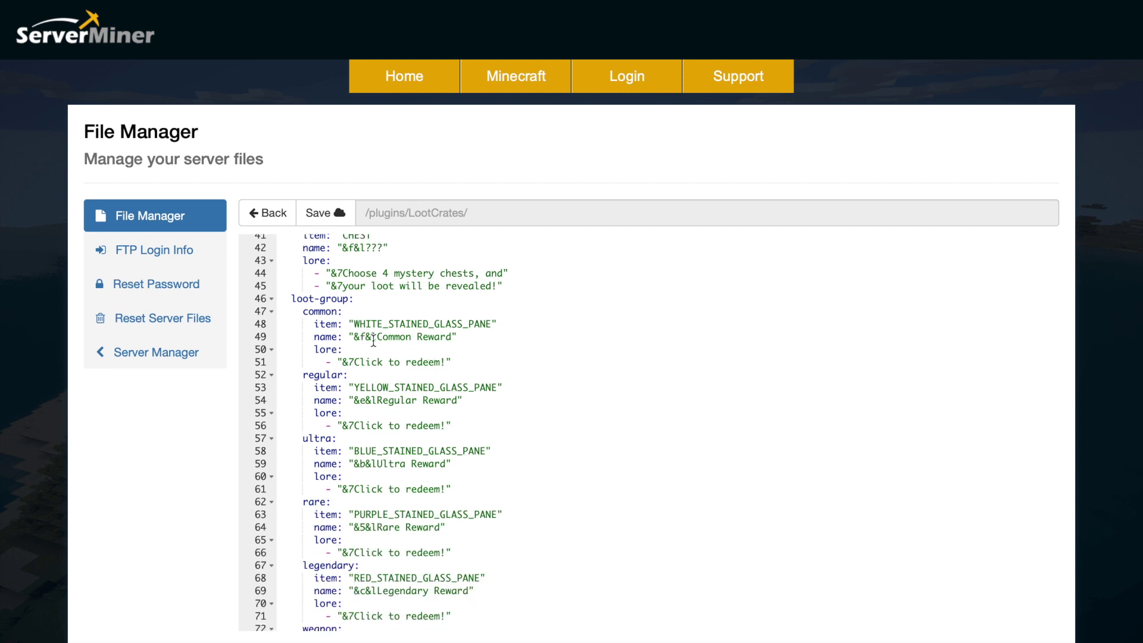
scroll(411, 413, down, 2)
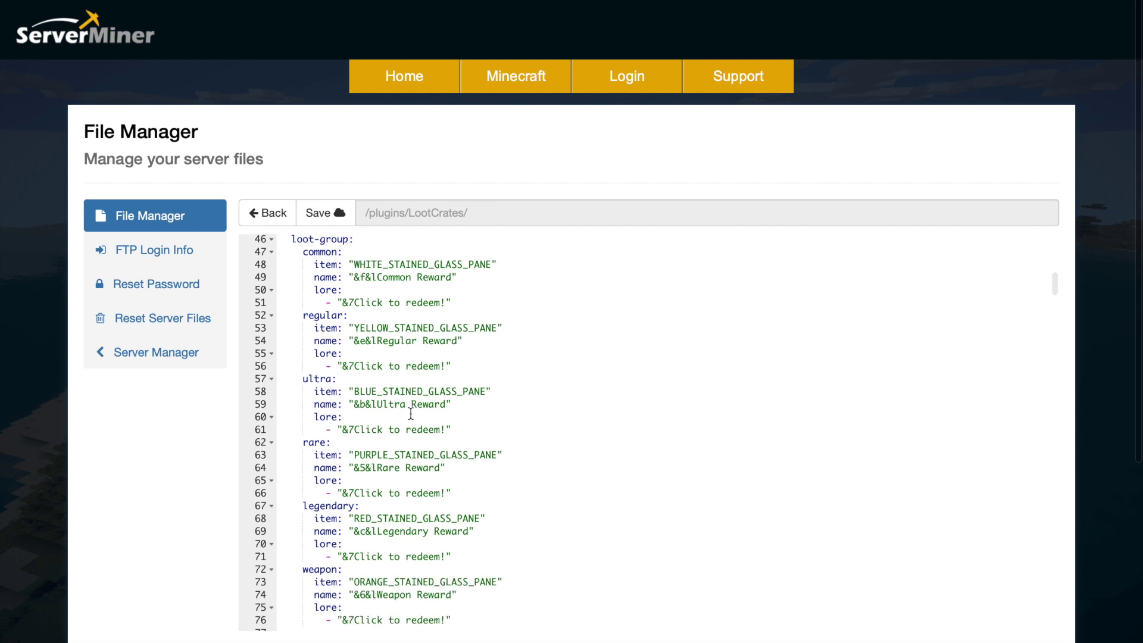
scroll(393, 377, down, 3)
scroll(398, 453, down, 2)
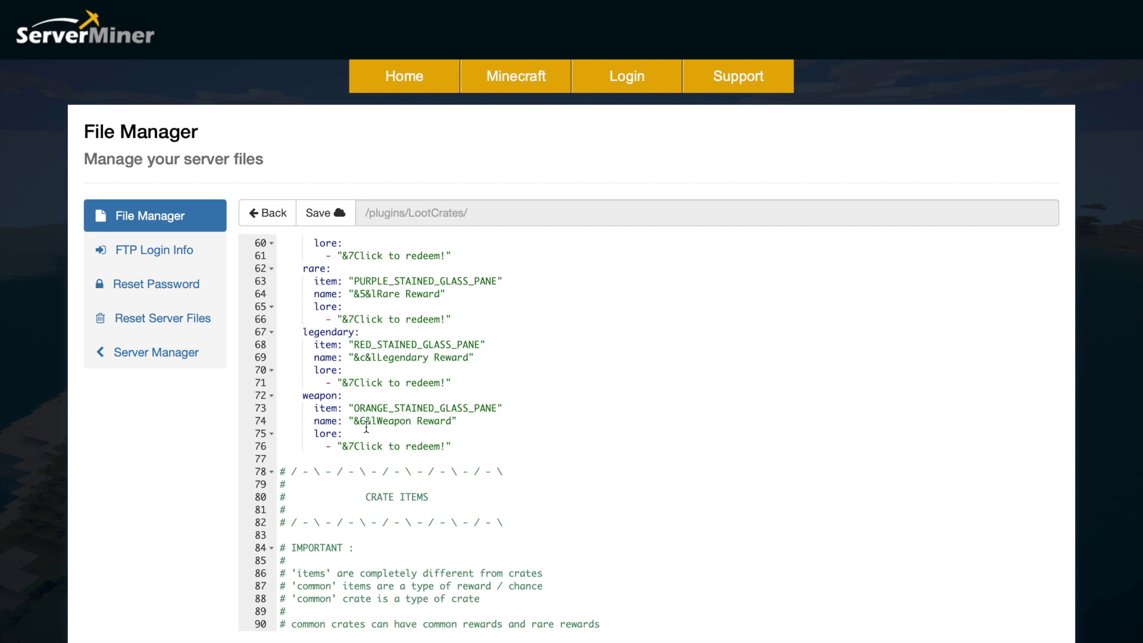
scroll(363, 403, down, 5)
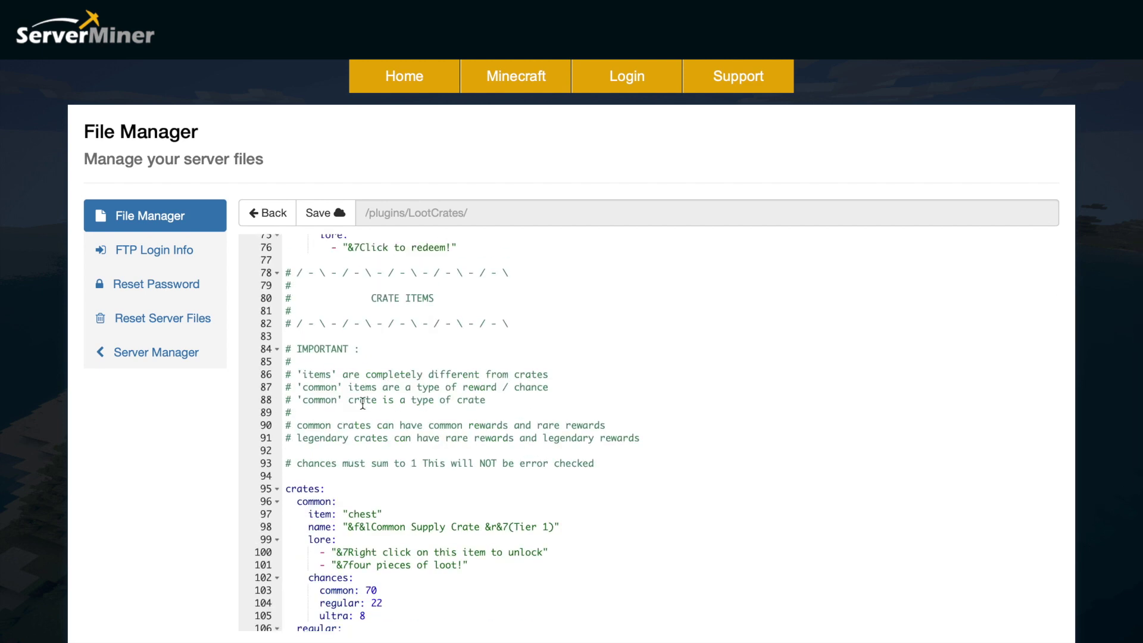
- Scroll past the legendary and weapon crate definitions to the loot section with fusion_cell and lazerrifle
scroll(362, 403, down, 2)
scroll(362, 403, down, 3)
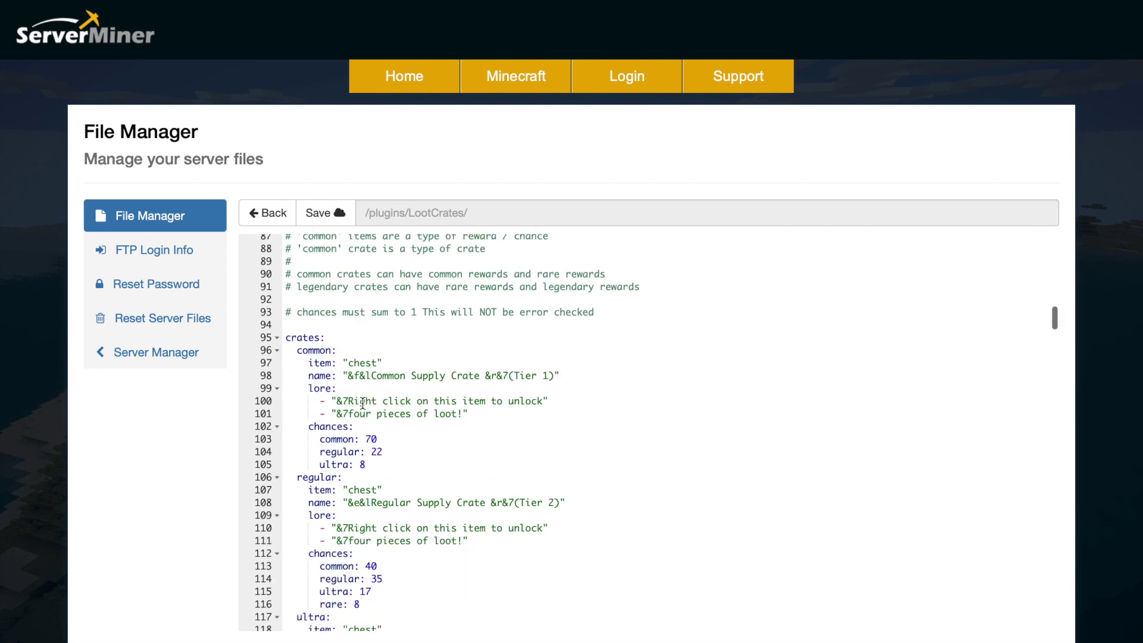
scroll(366, 436, down, 3)
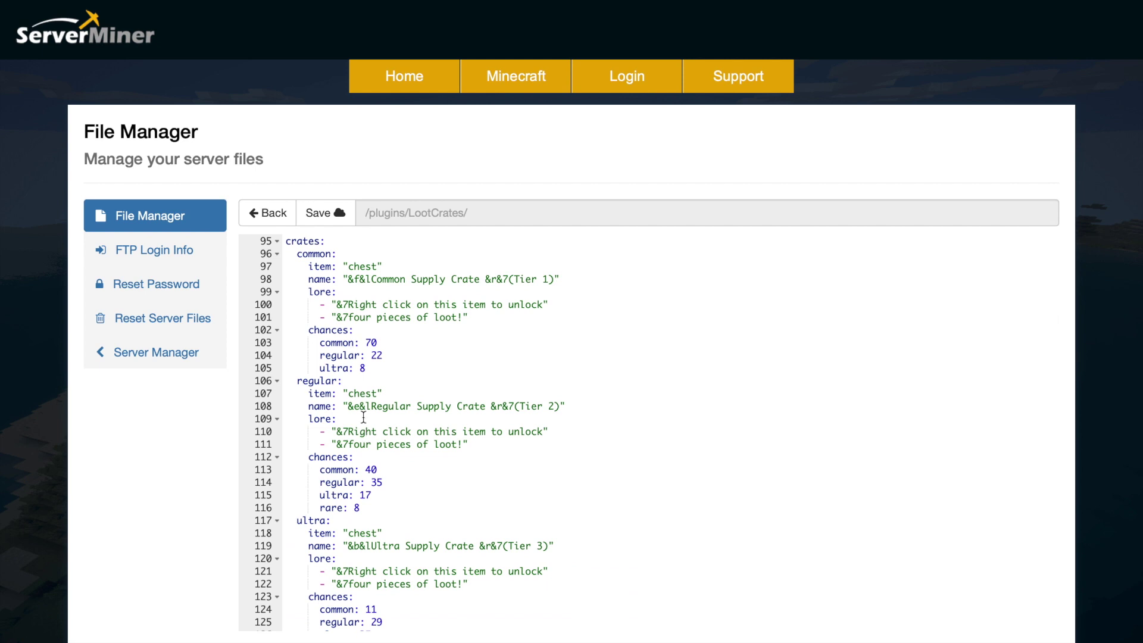
scroll(363, 416, up, 3)
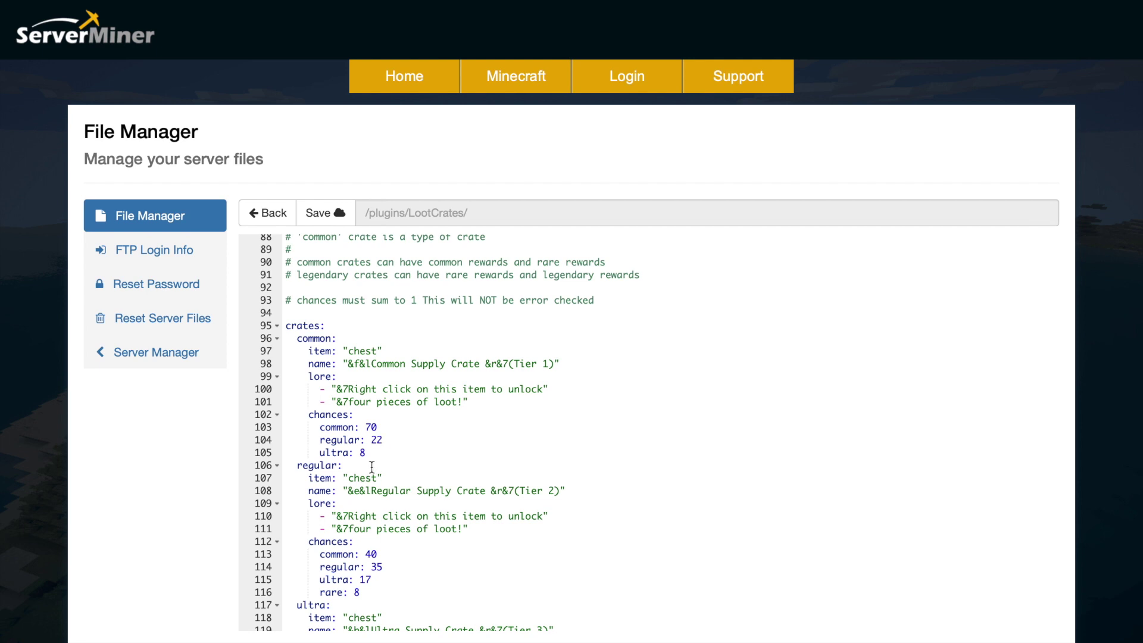
scroll(372, 466, down, 5)
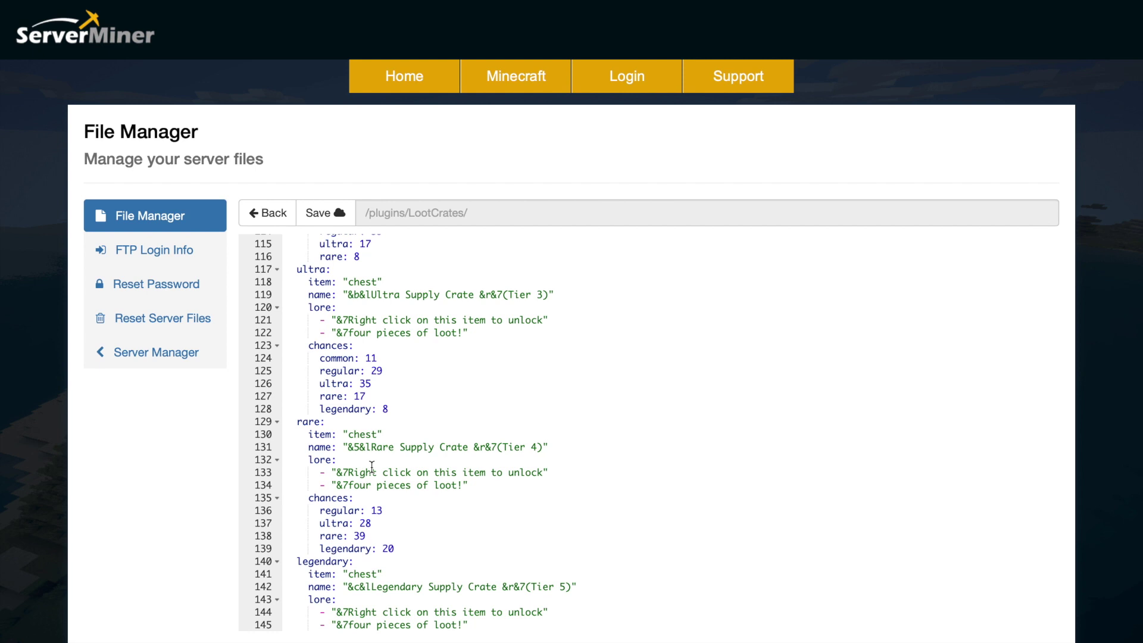
scroll(372, 467, down, 2)
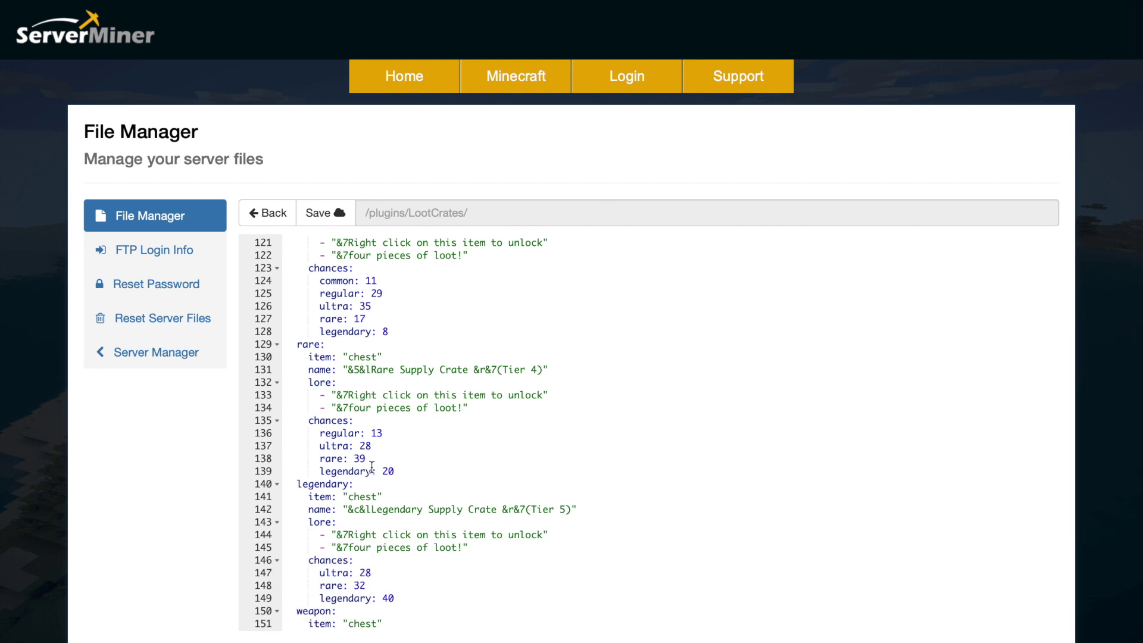
scroll(371, 466, down, 4)
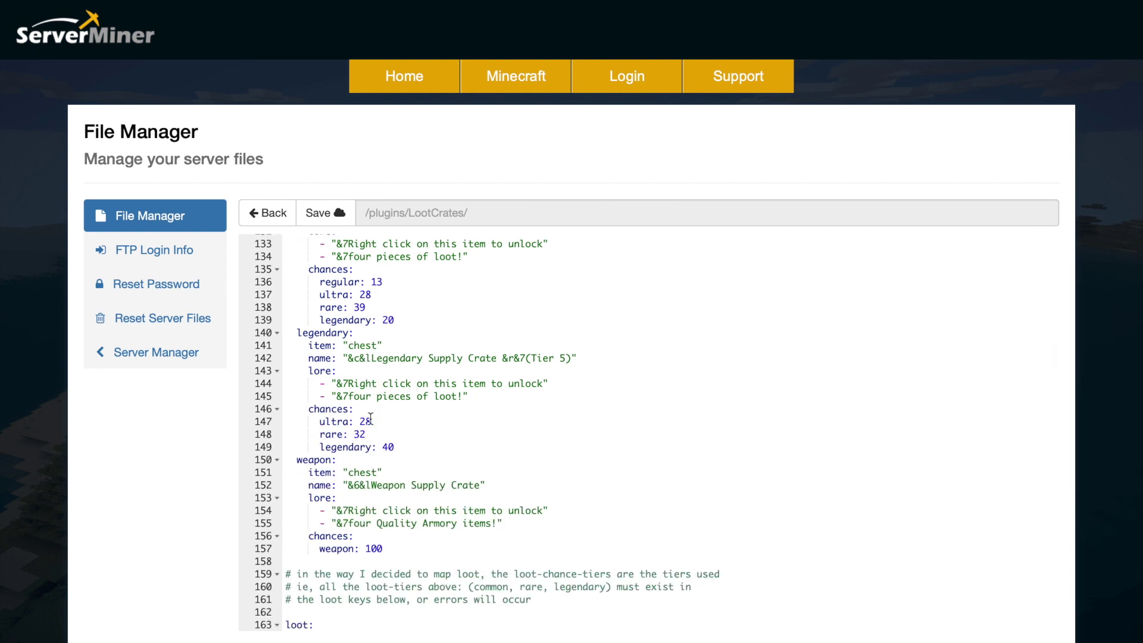
scroll(388, 447, down, 7)
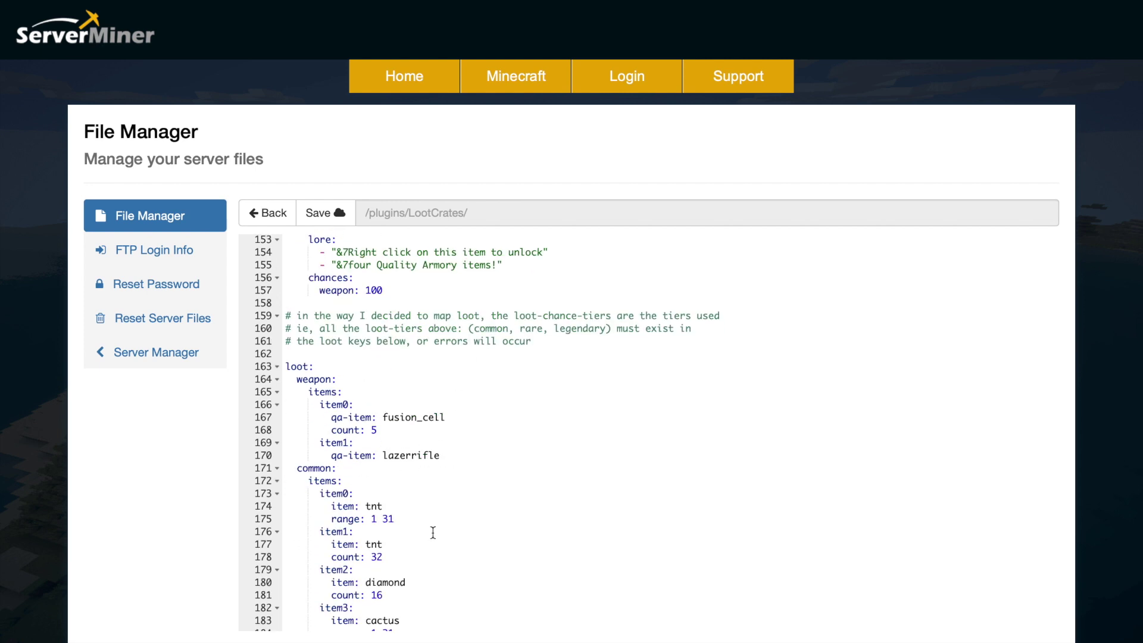
- Review the weapon and common loot, marking the cactus and coal counts of 64, then reach the regular items
scroll(357, 525, down, 1)
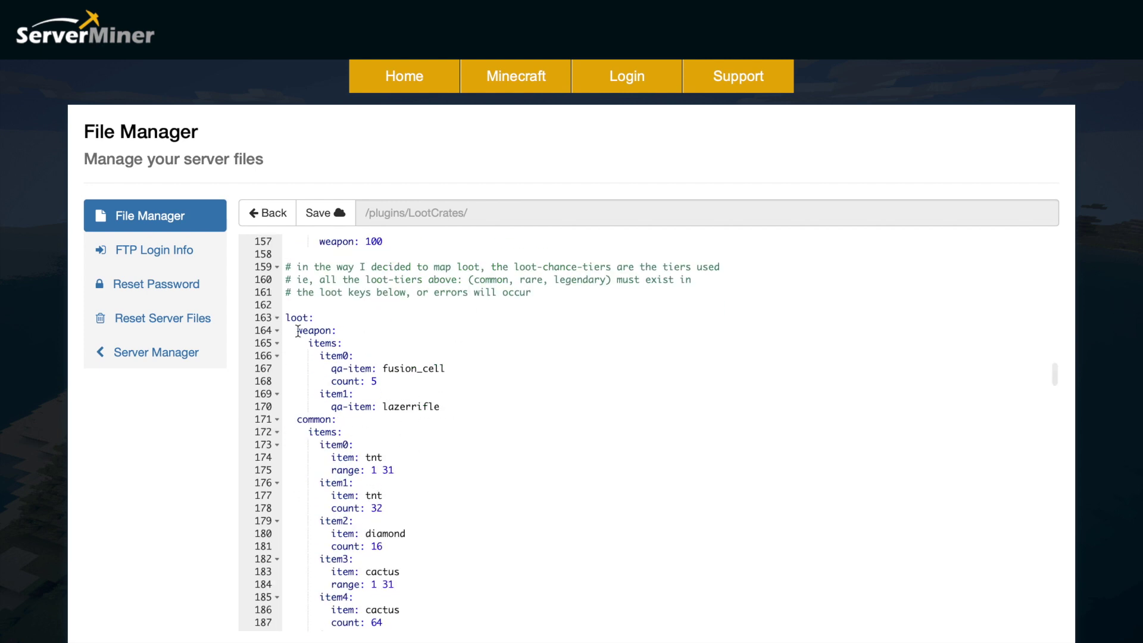
scroll(399, 451, down, 1)
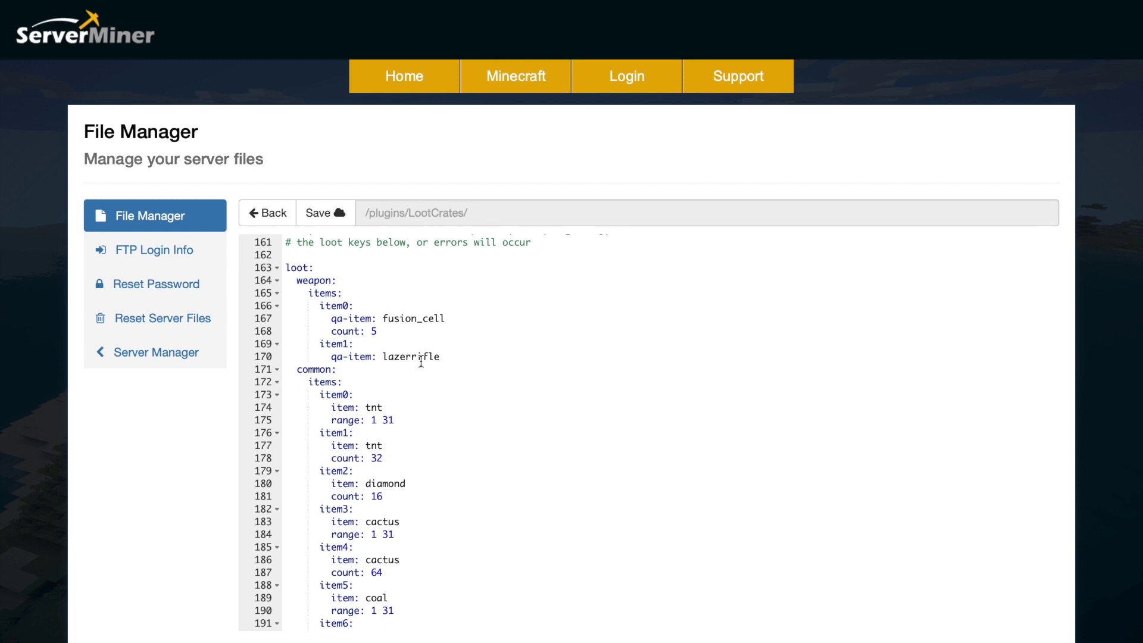
scroll(420, 361, down, 2)
scroll(405, 377, down, 2)
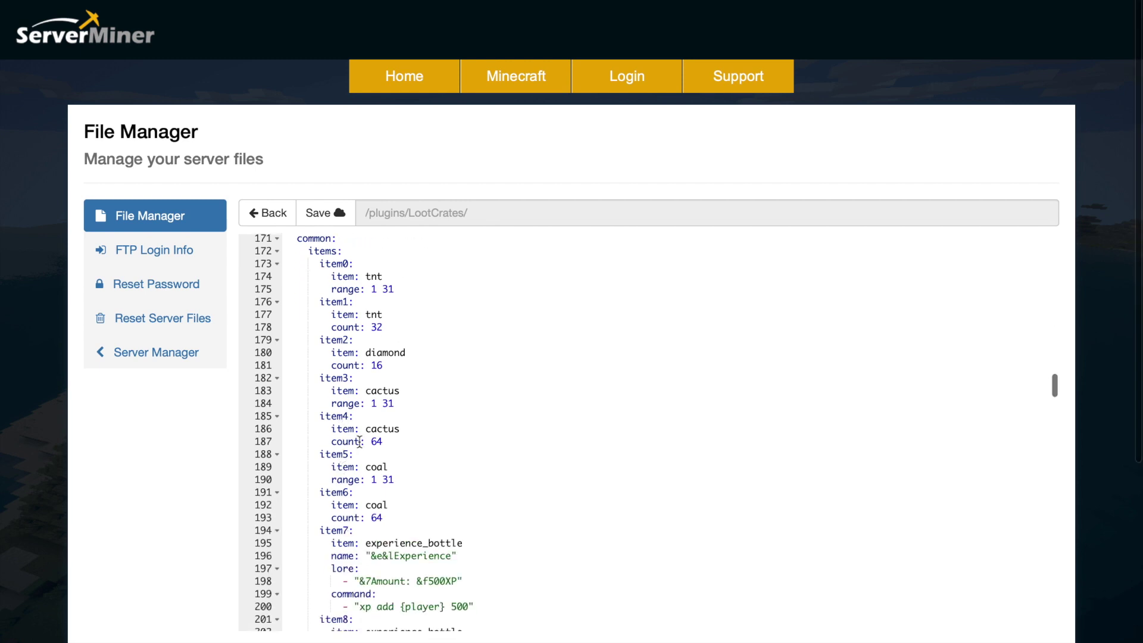
scroll(441, 383, down, 3)
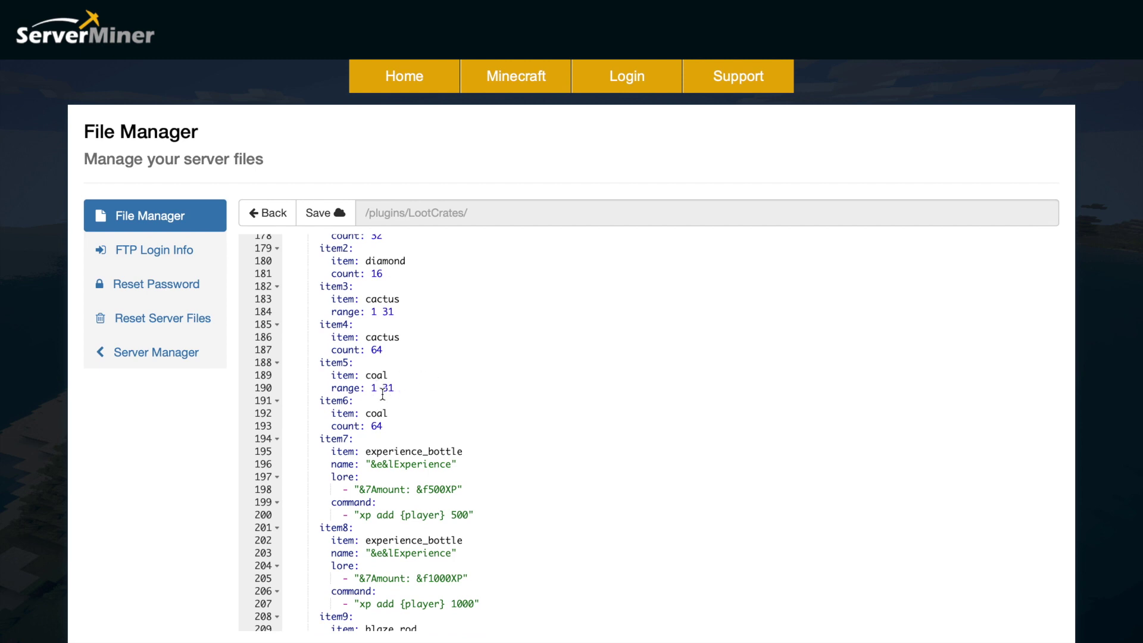
double_click(373, 350)
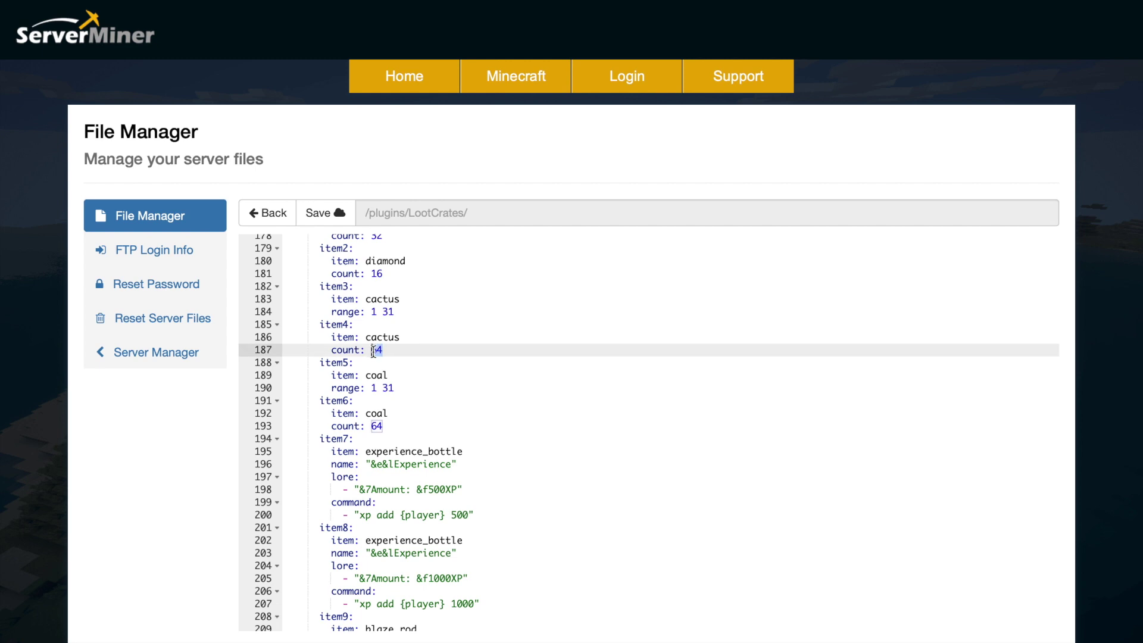
click(385, 425)
scroll(385, 425, down, 5)
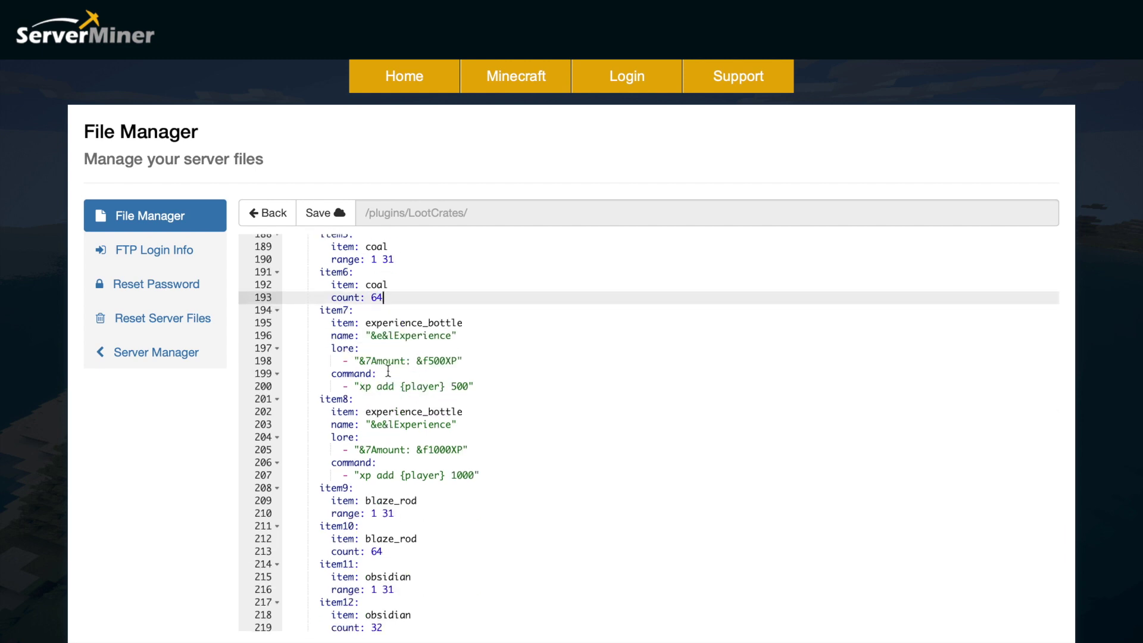
scroll(388, 370, down, 2)
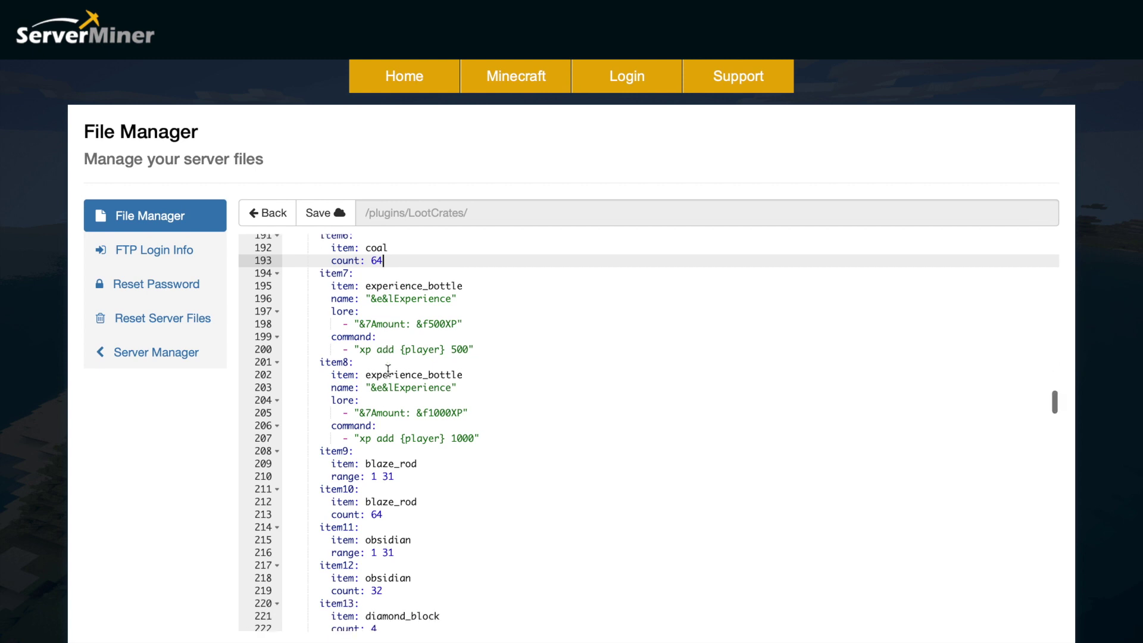
scroll(356, 328, down, 15)
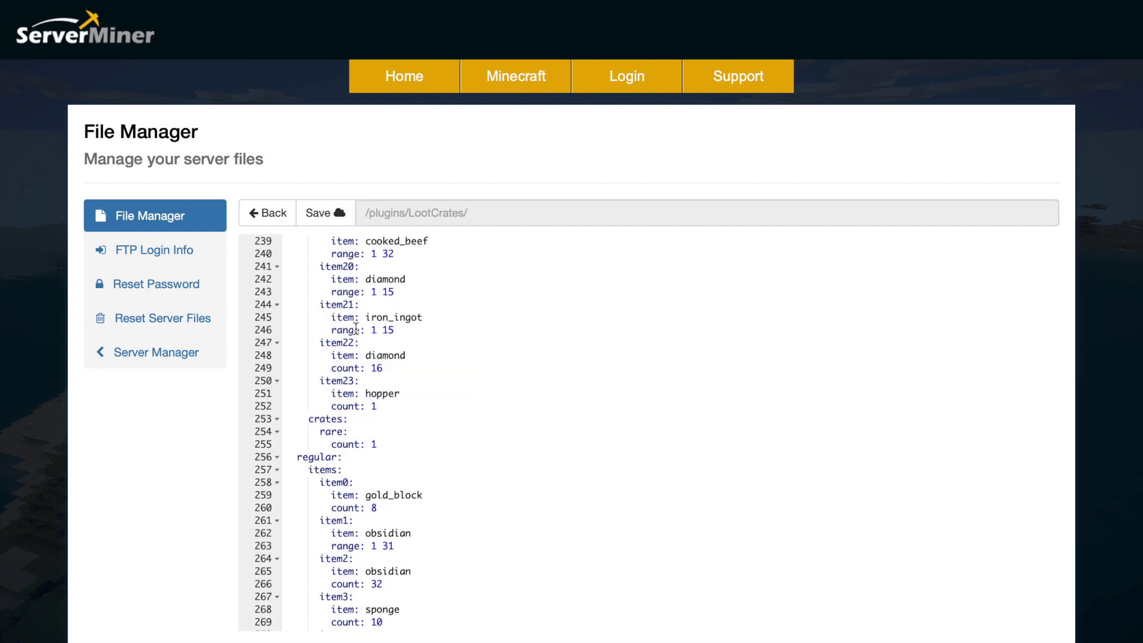
- Read the regular and ultra loot lists down to the rare tier's Rare Slayer and Rare Wrecker swords
scroll(356, 329, down, 4)
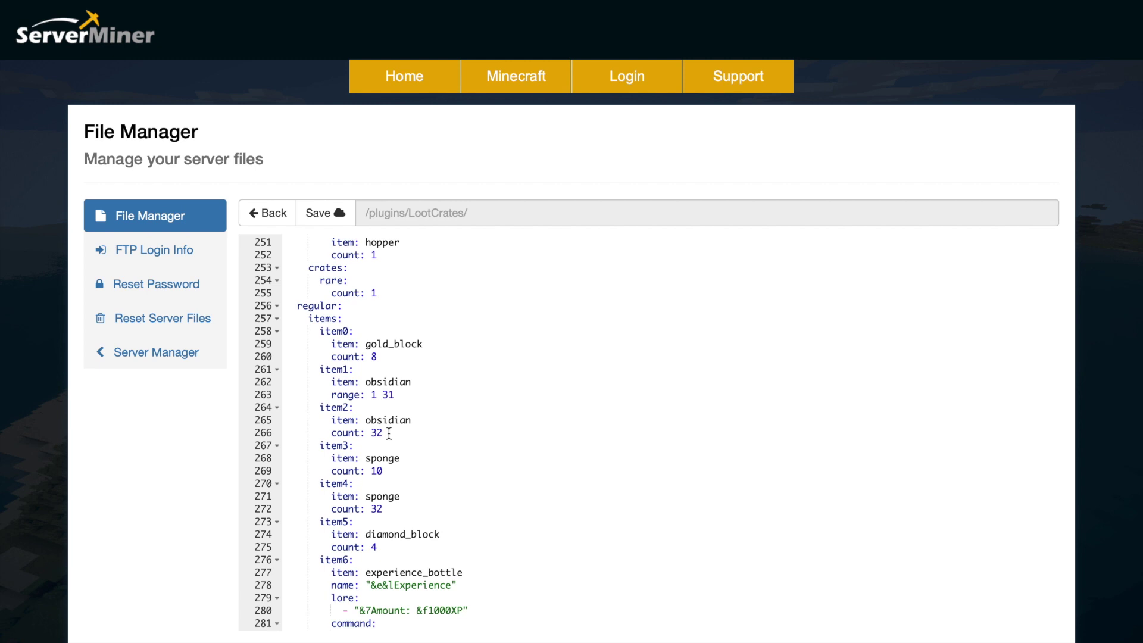
scroll(389, 433, down, 5)
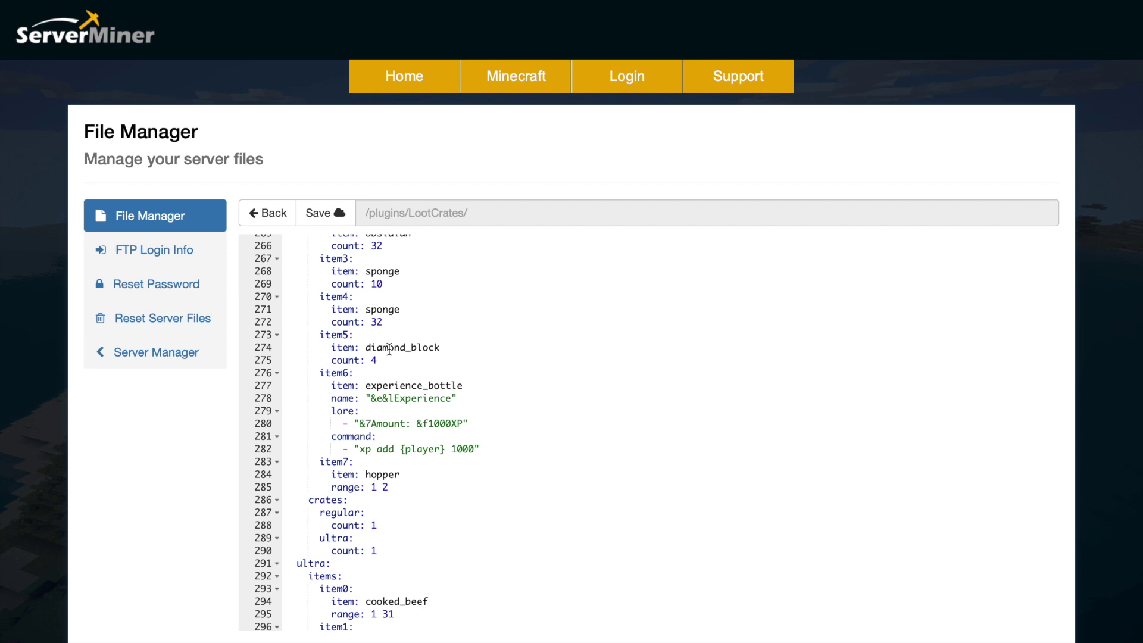
scroll(390, 349, down, 8)
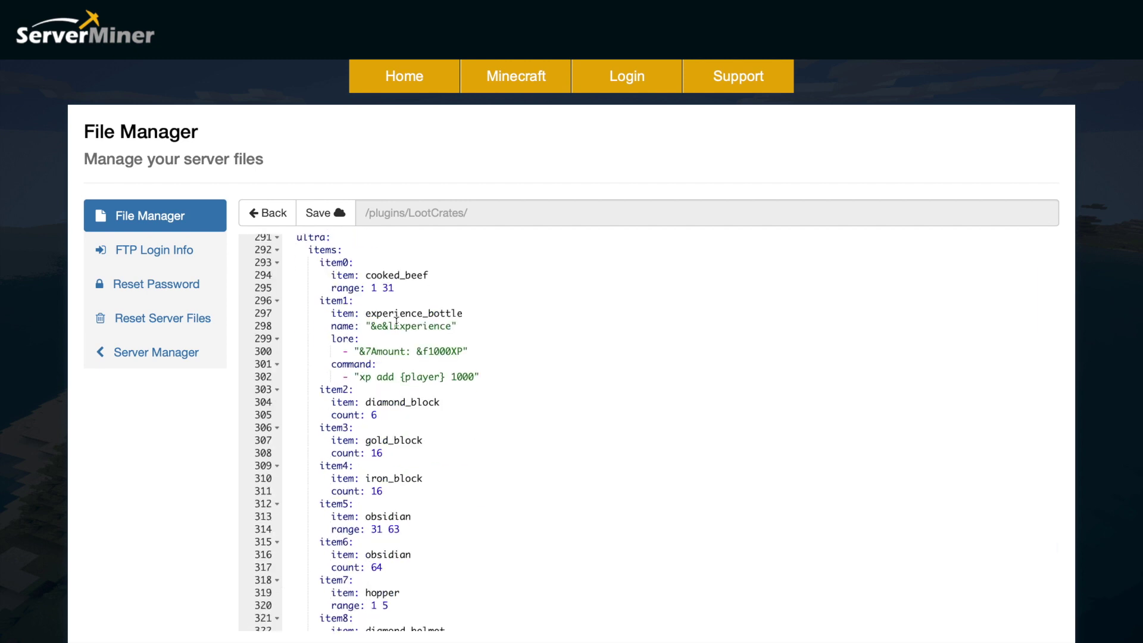
scroll(424, 467, down, 12)
scroll(424, 467, up, 5)
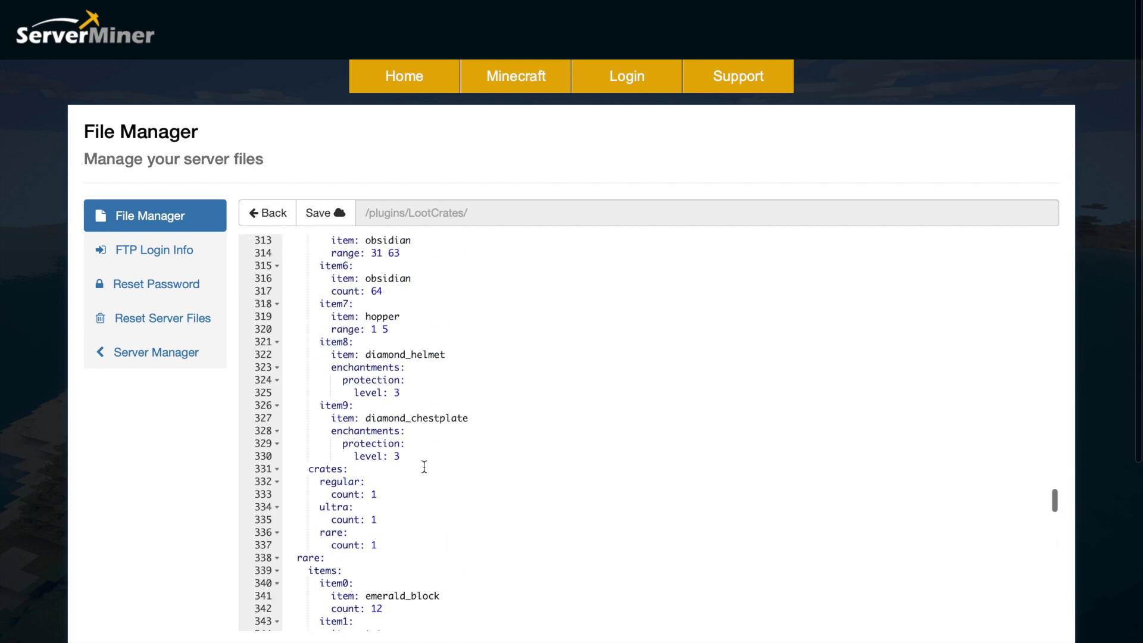
scroll(424, 467, down, 1)
scroll(424, 467, up, 2)
scroll(424, 467, down, 3)
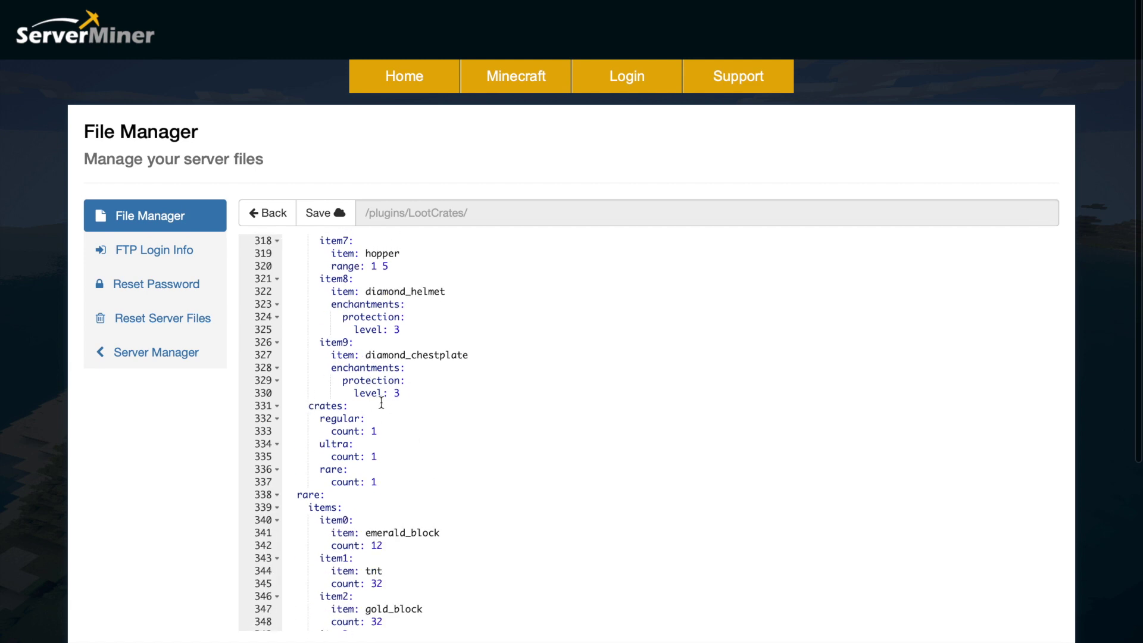
scroll(357, 325, up, 3)
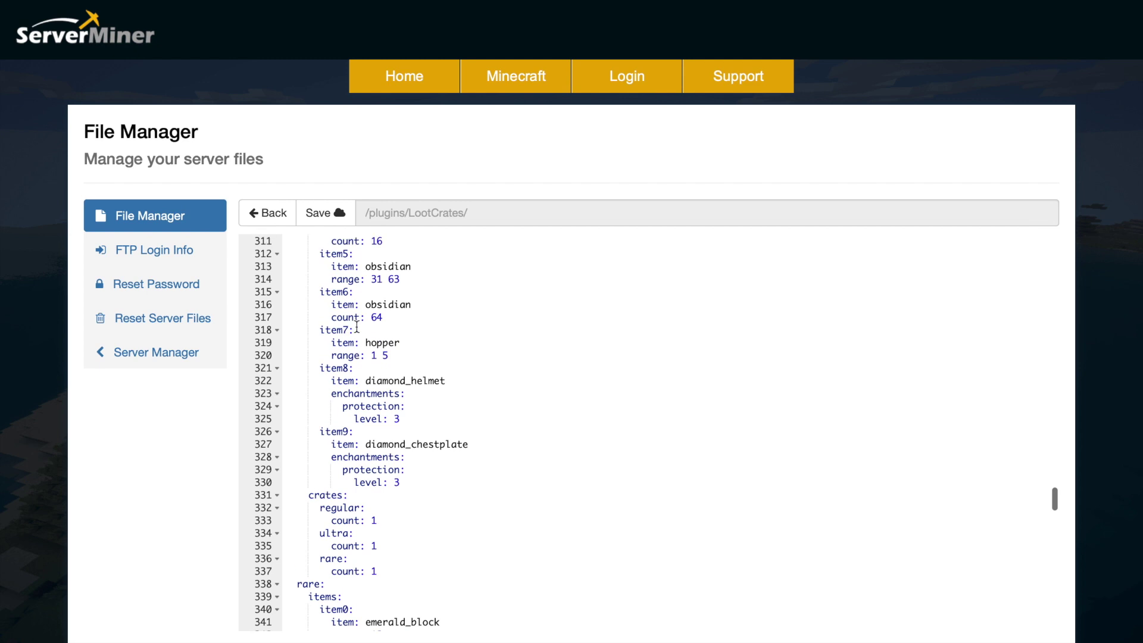
scroll(357, 325, down, 10)
scroll(357, 328, up, 1)
scroll(358, 327, down, 10)
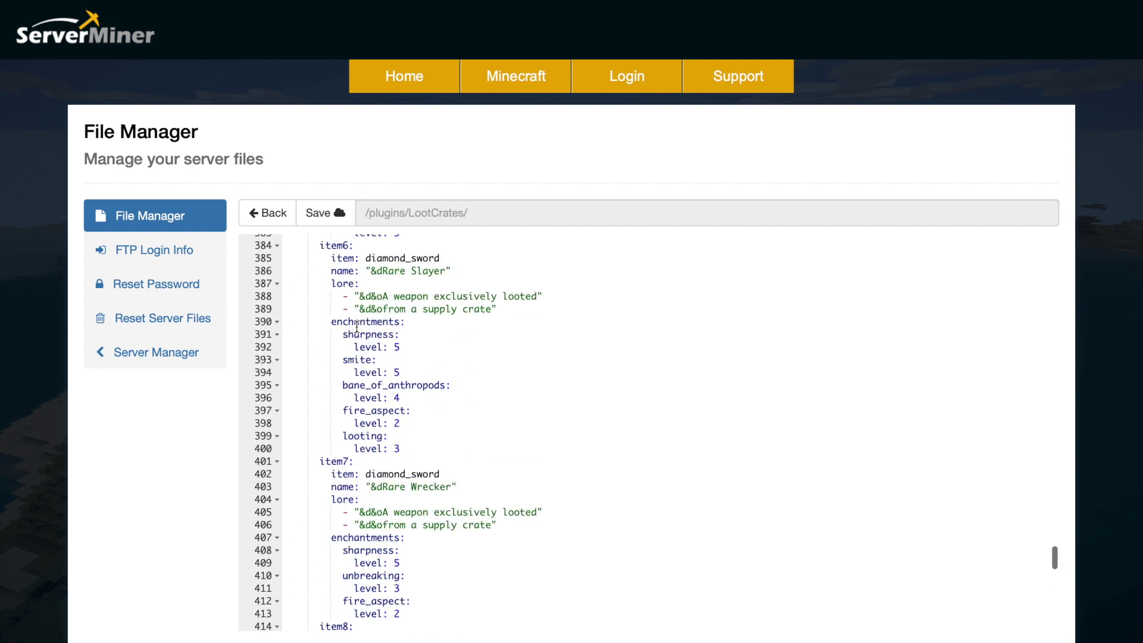
scroll(358, 326, up, 3)
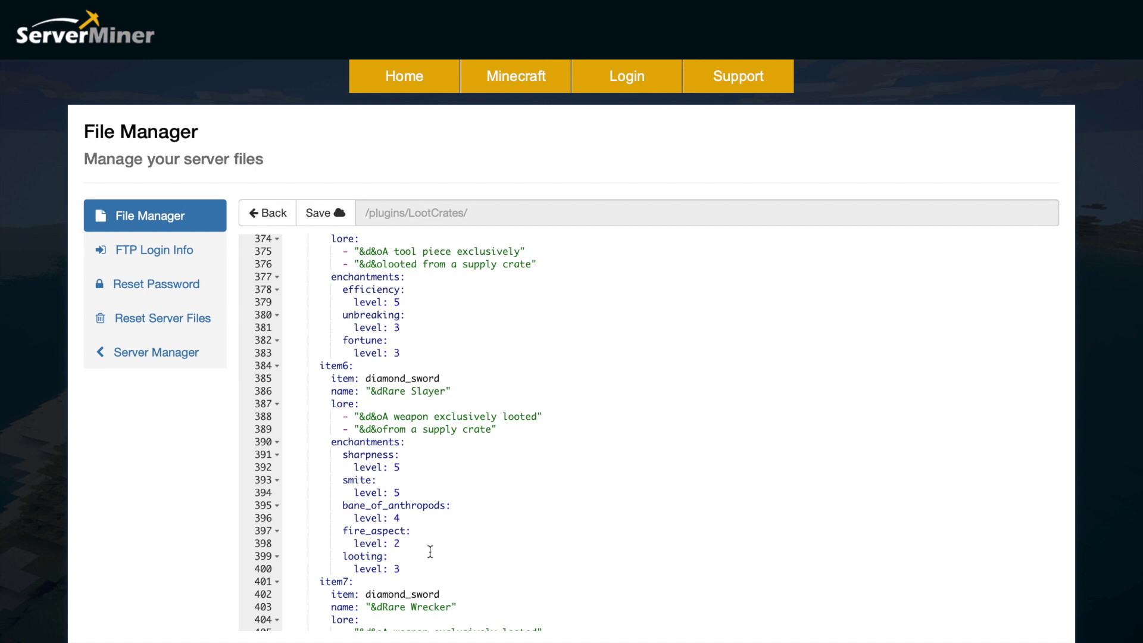
mouse_move(388, 556)
mouse_down()
mouse_move(364, 556)
mouse_move(331, 445)
mouse_up()
click(331, 443)
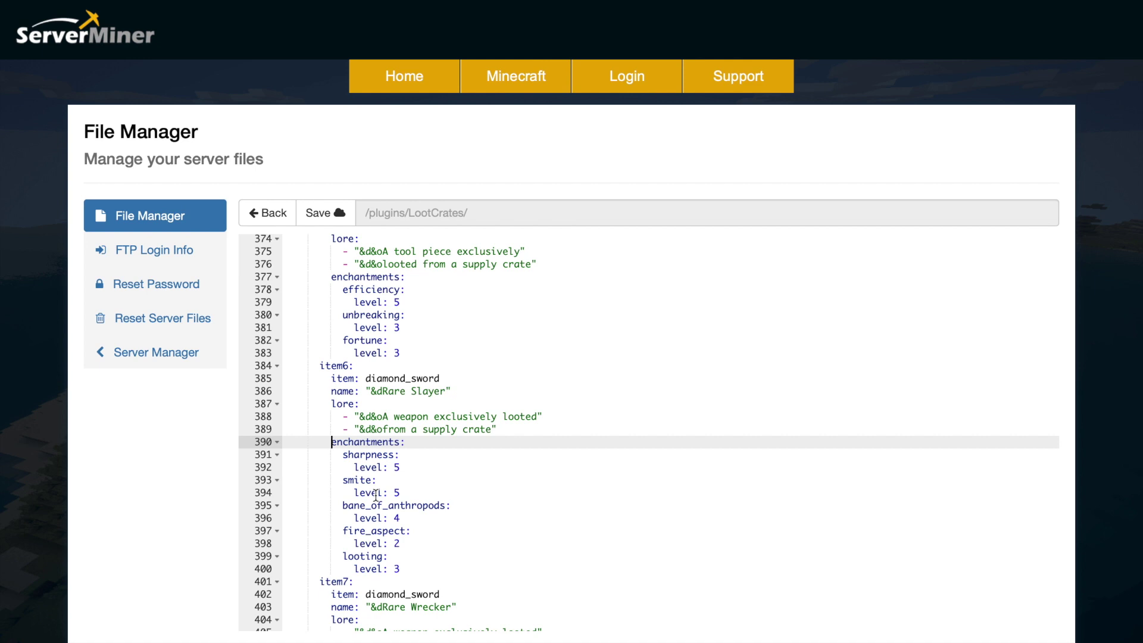
scroll(376, 495, down, 3)
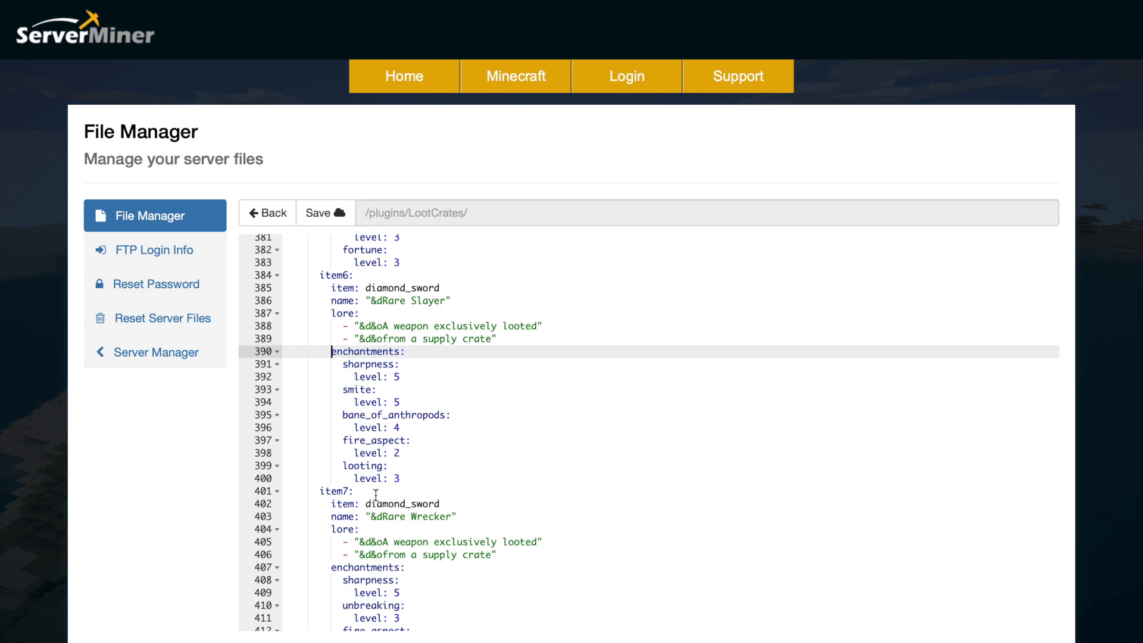
scroll(376, 495, down, 20)
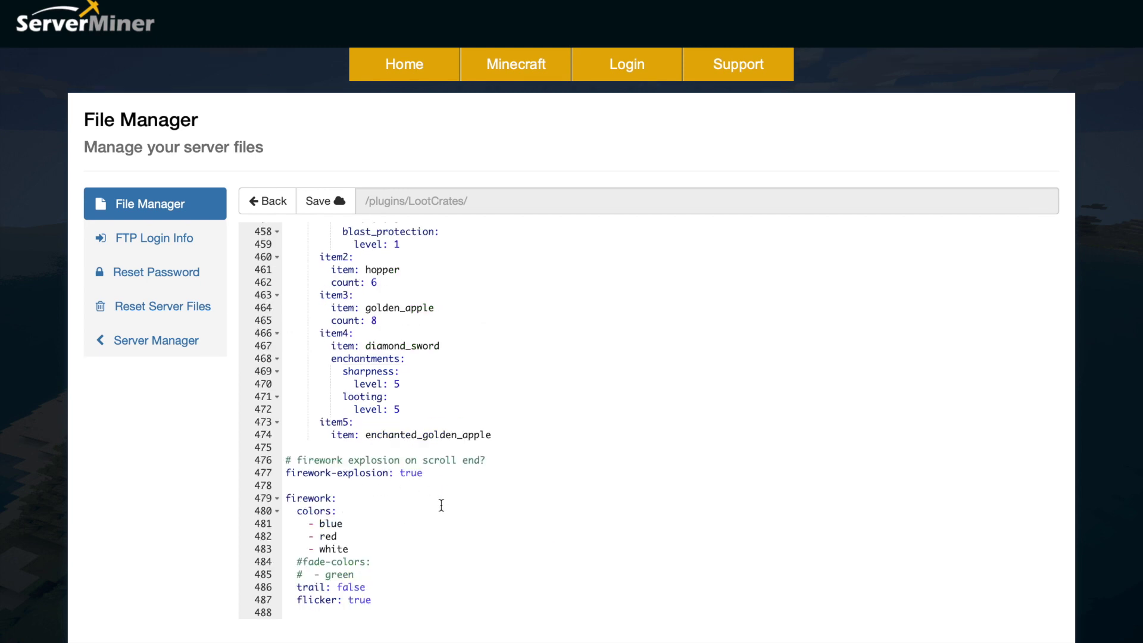
- Highlight the firework colours lines in config.yml, then close the file back to the LootCrates folder
drag(350, 549, 293, 502)
click(385, 561)
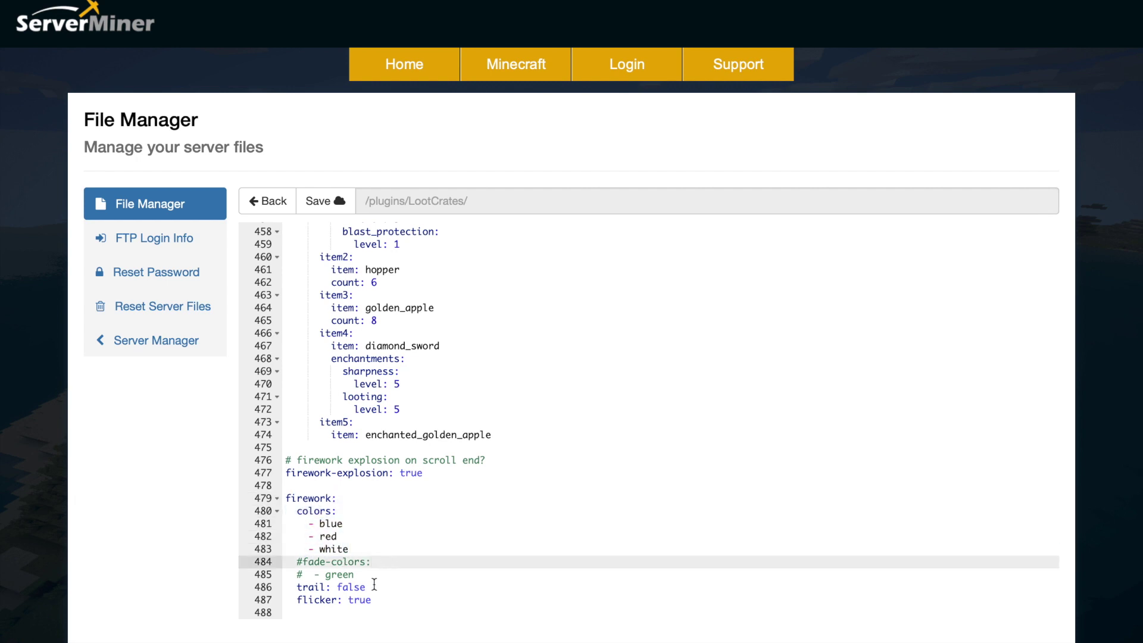
click(275, 203)
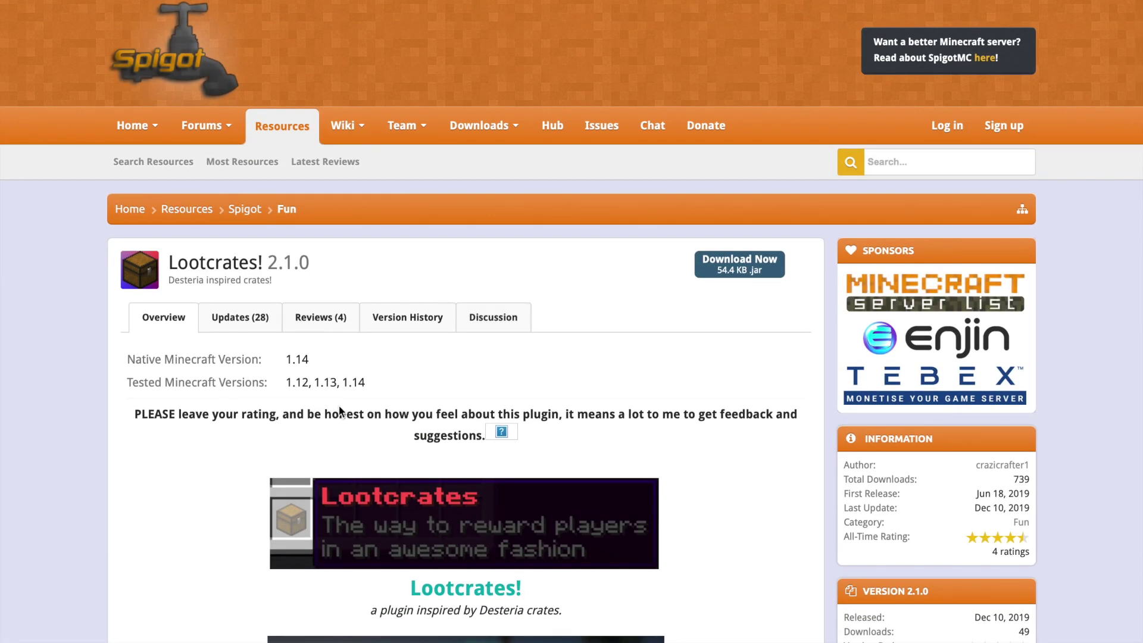
- Scroll the Lootcrates 2.1.0 page through Permissions, Commands and Config, then back to the top
scroll(383, 480, down, 15)
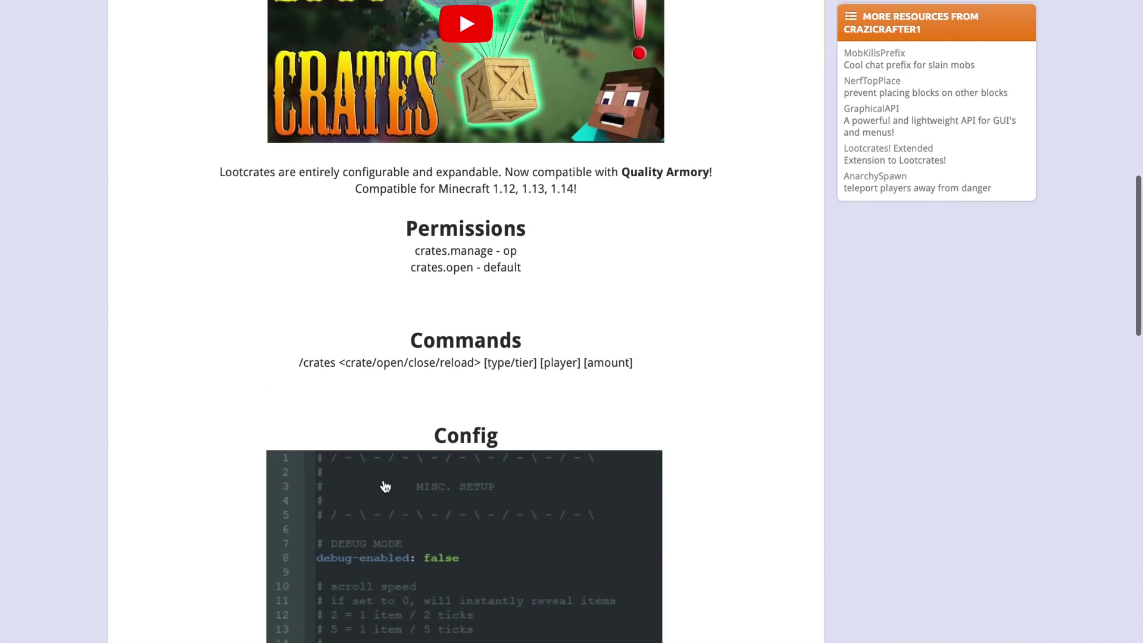
scroll(466, 158, up, 1)
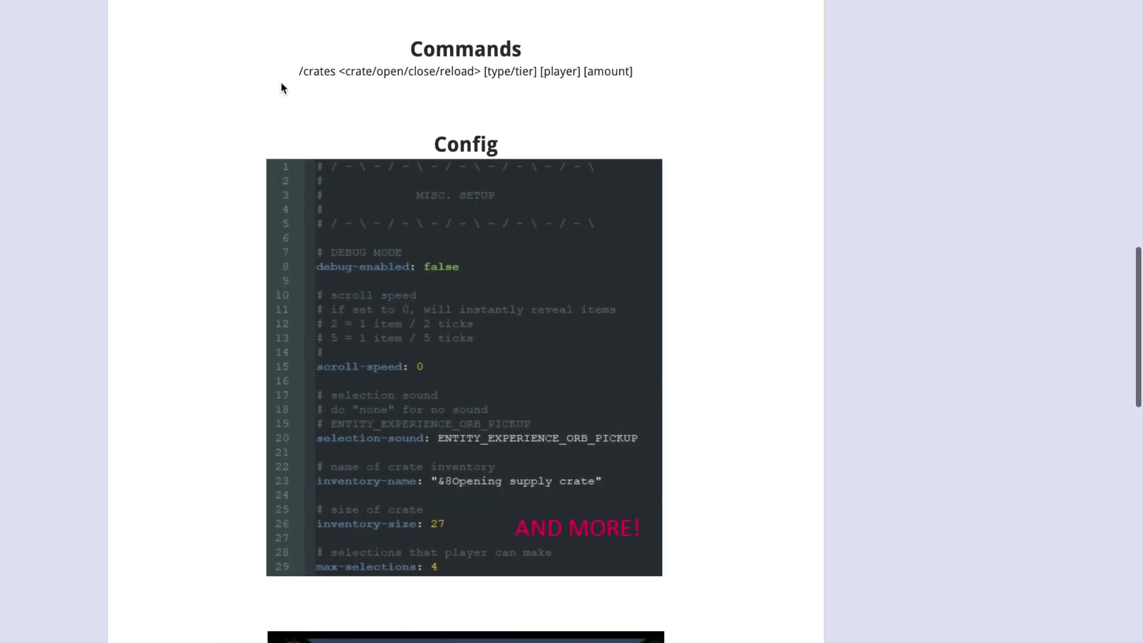
scroll(509, 205, down, 13)
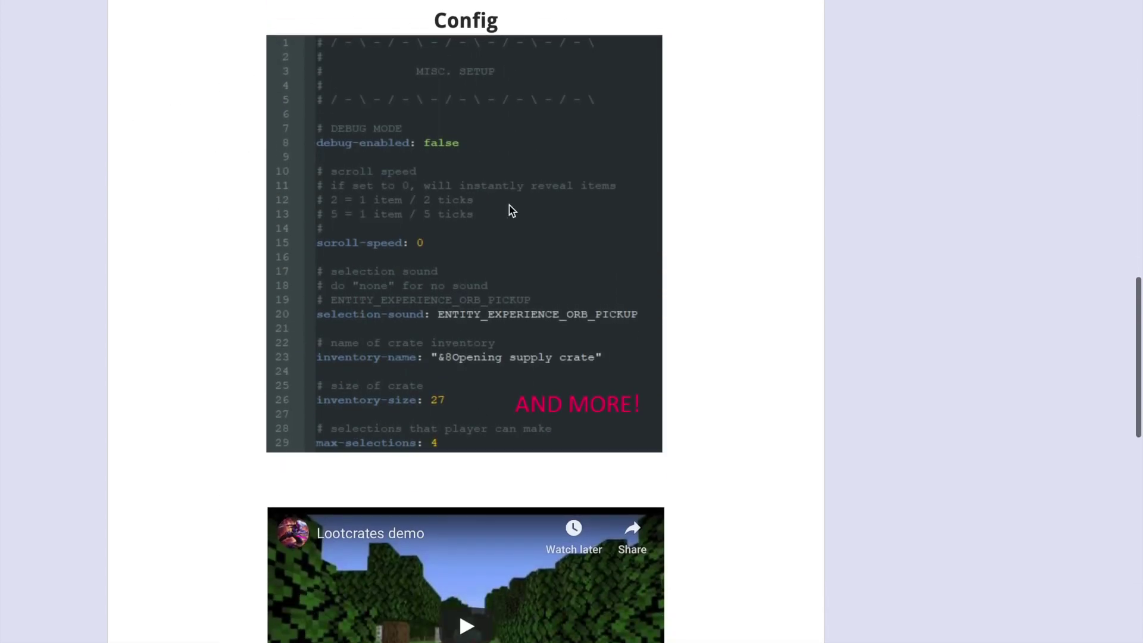
scroll(511, 212, up, 20)
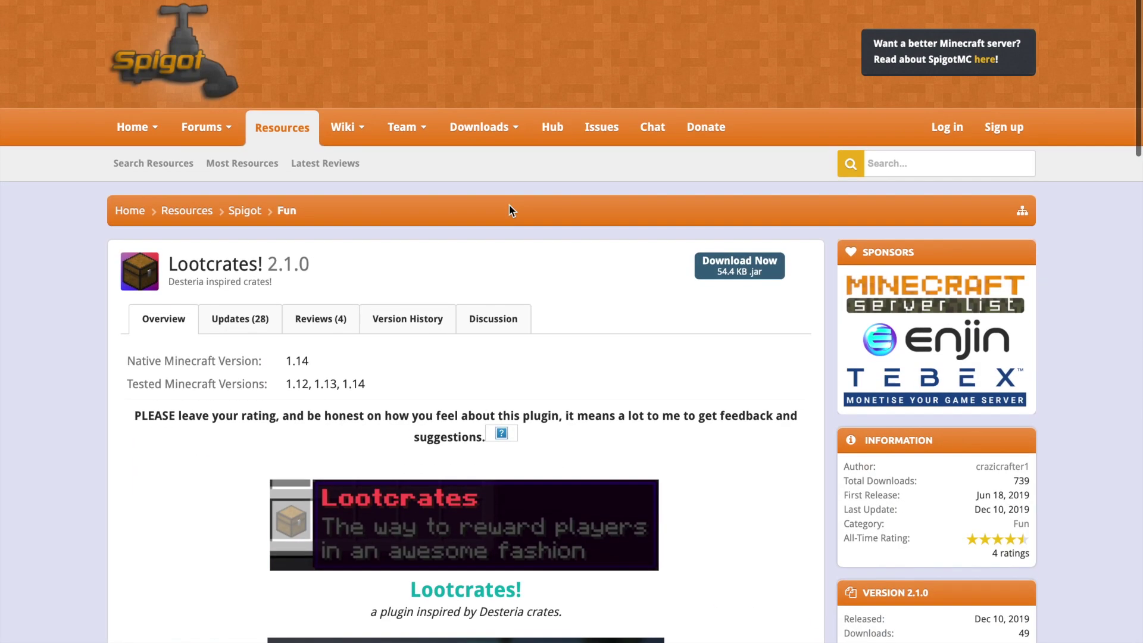